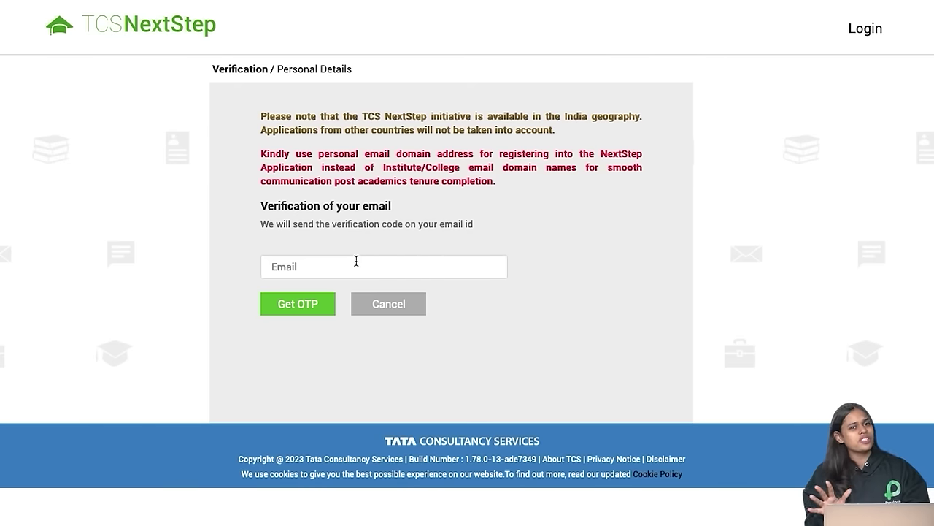
Step: Enter the personal email address and request a one-time verification code
{"action": "triple_click", "coordinate": [356, 166]}
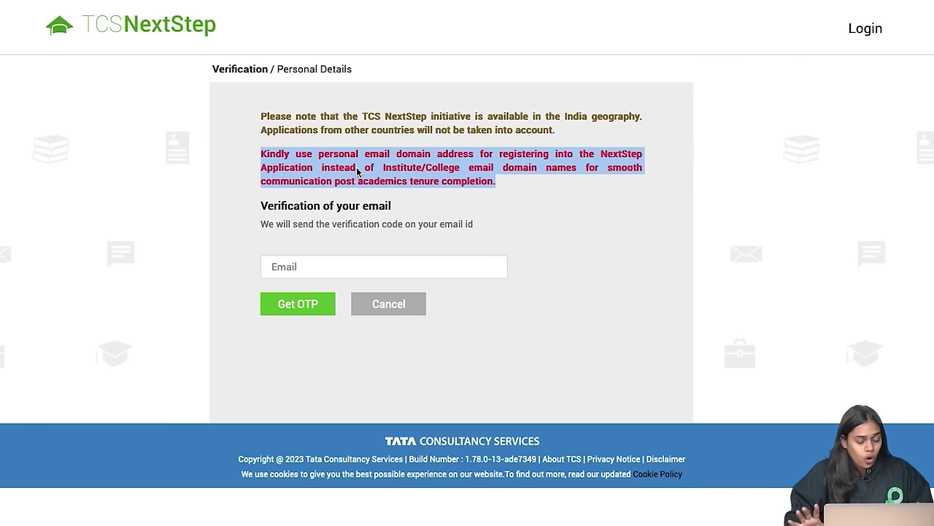
{"action": "left_click", "coordinate": [336, 270]}
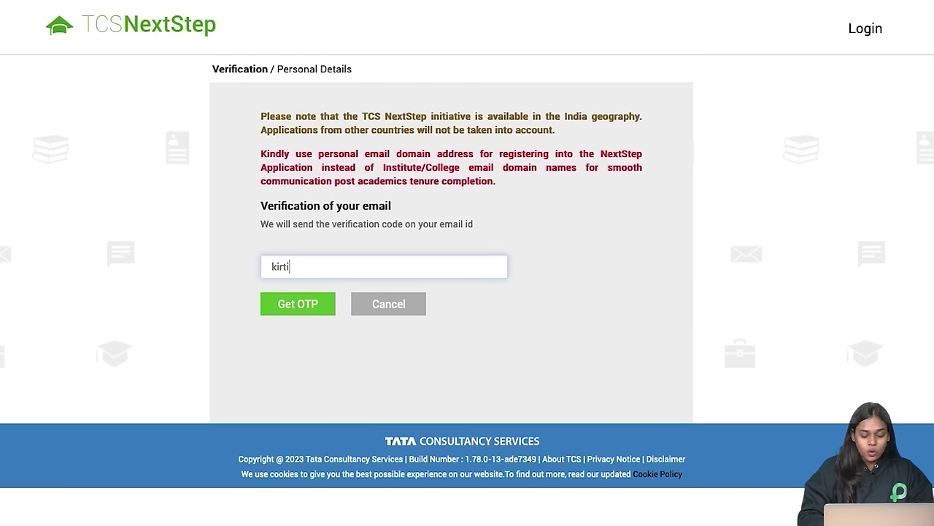
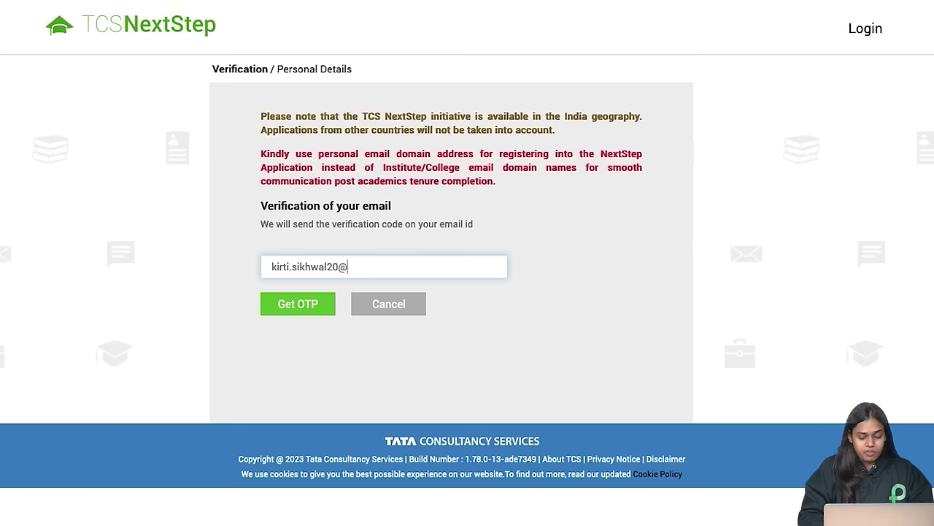
{"action": "left_click", "coordinate": [297, 305]}
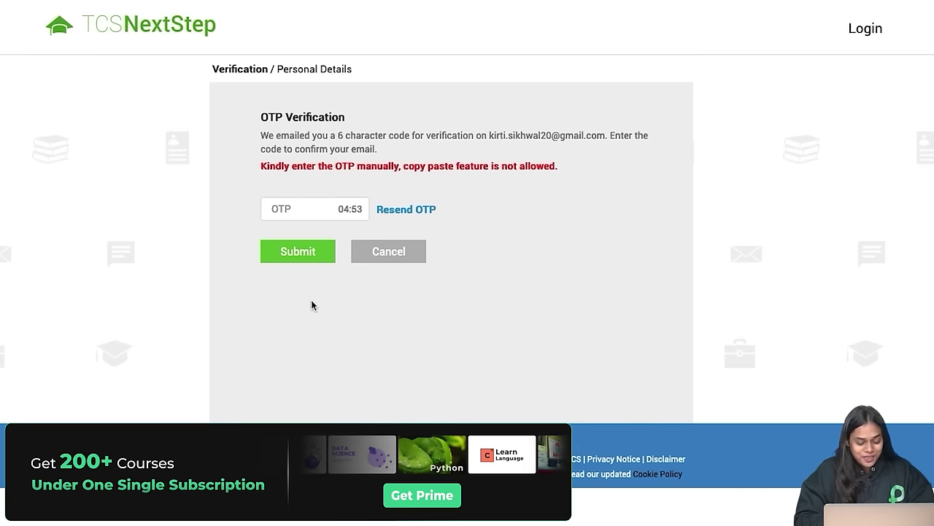
Step: Enter the emailed verification code and submit it
{"action": "left_click", "coordinate": [278, 208]}
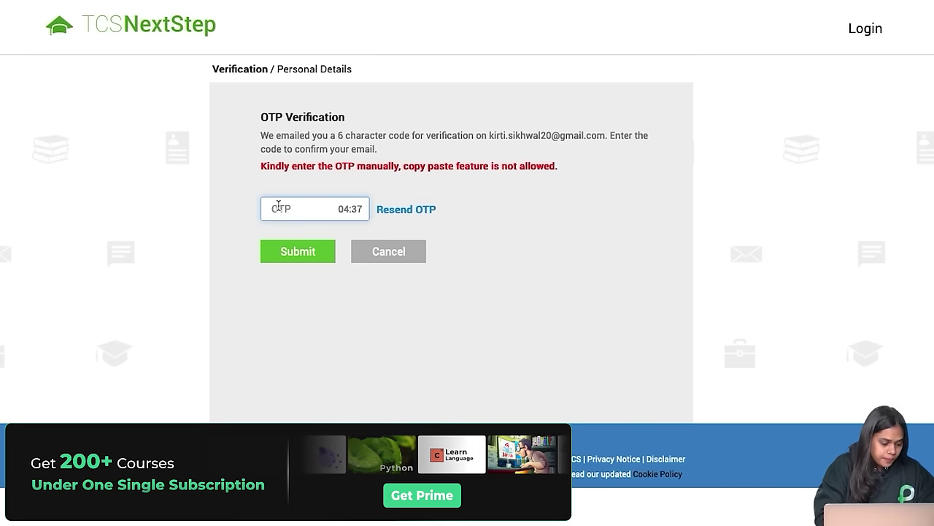
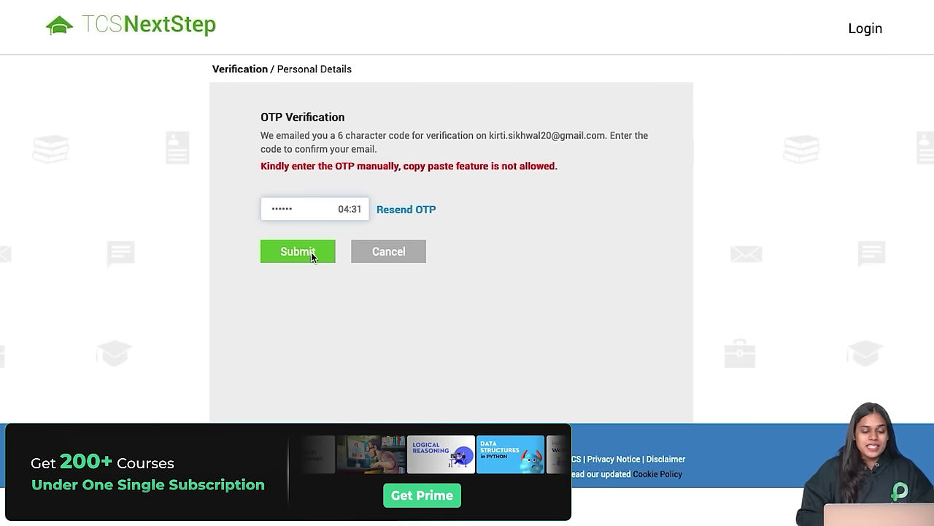
{"action": "left_click", "coordinate": [311, 252]}
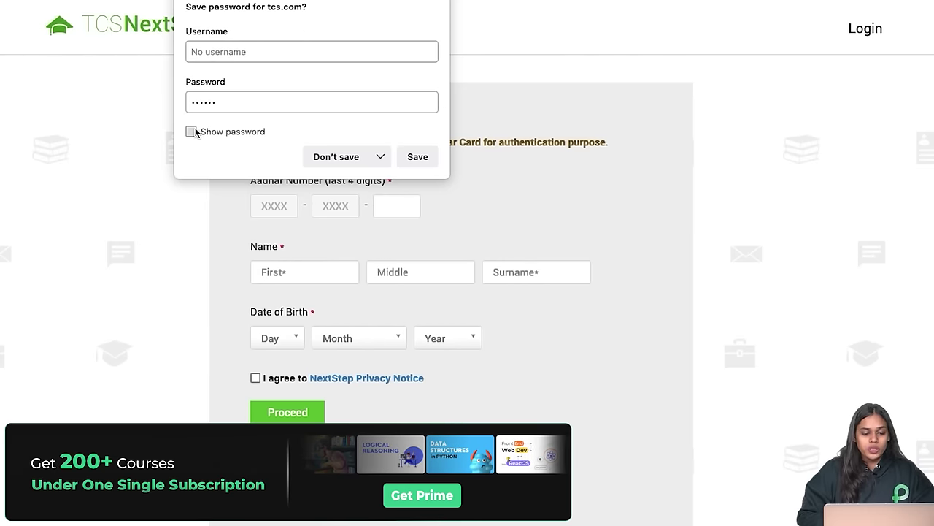
Step: Decline saving the password, then fill in the last four Aadhar digits, first name and surname
{"action": "left_click", "coordinate": [333, 156]}
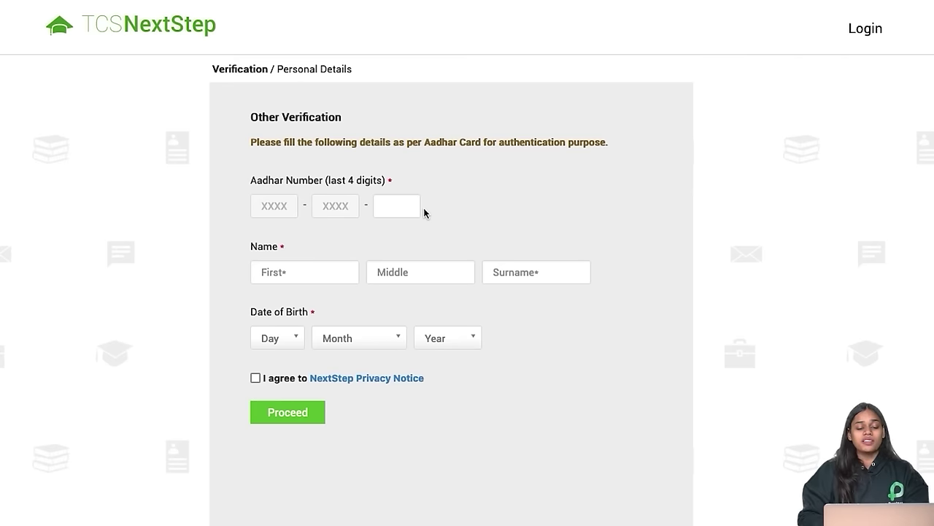
{"action": "left_click", "coordinate": [403, 210]}
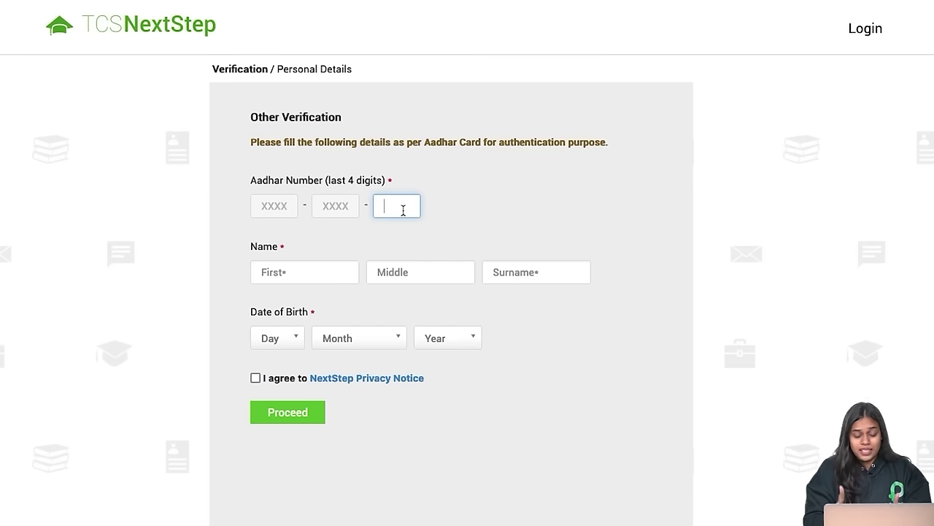
{"action": "type", "text": "9999"}
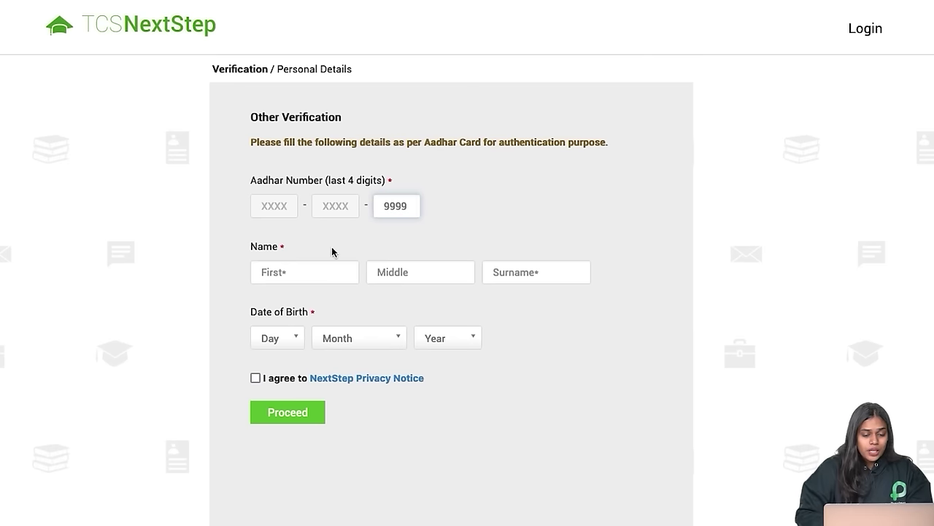
{"action": "left_click", "coordinate": [303, 272]}
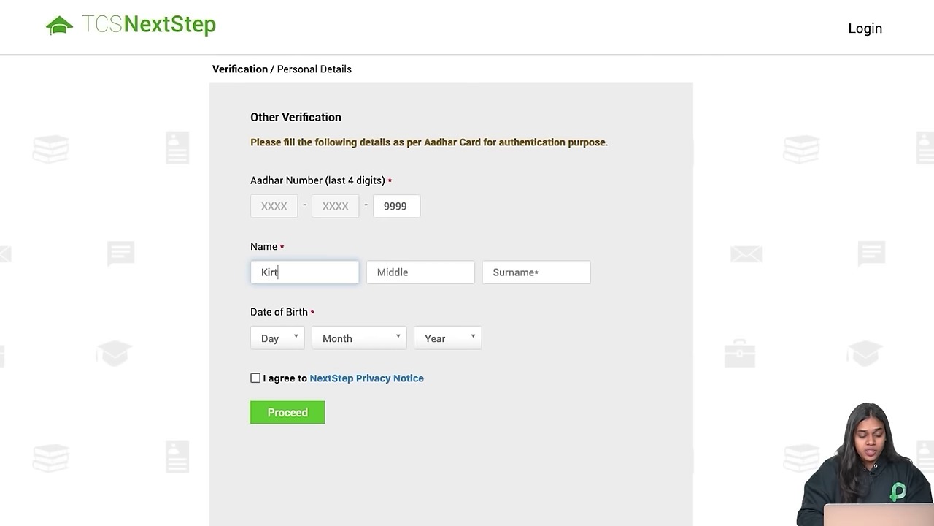
{"action": "key", "text": "Tab"}
{"action": "key", "text": "Tab"}
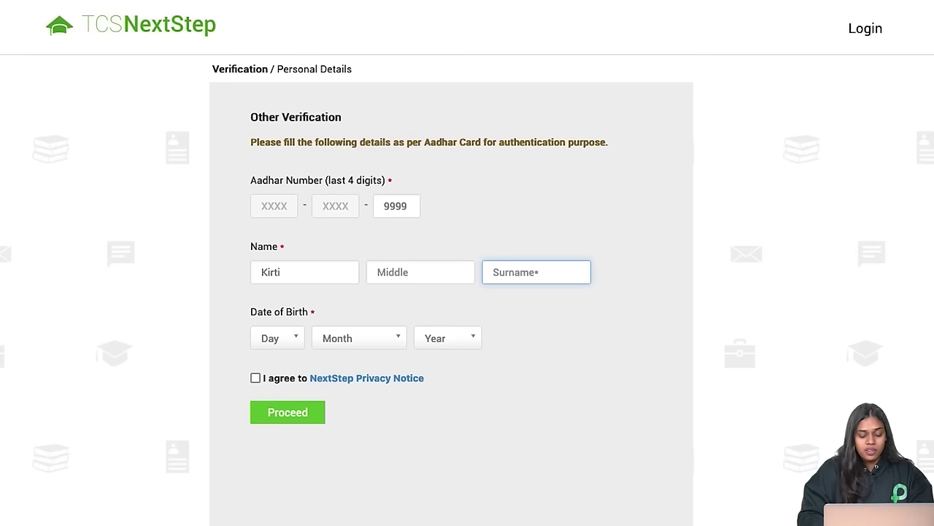
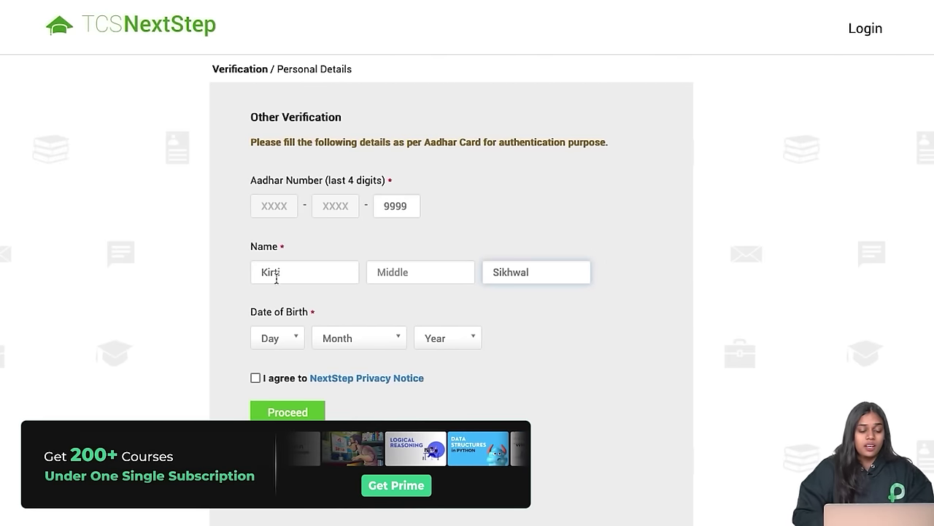
{"action": "left_click", "coordinate": [289, 340]}
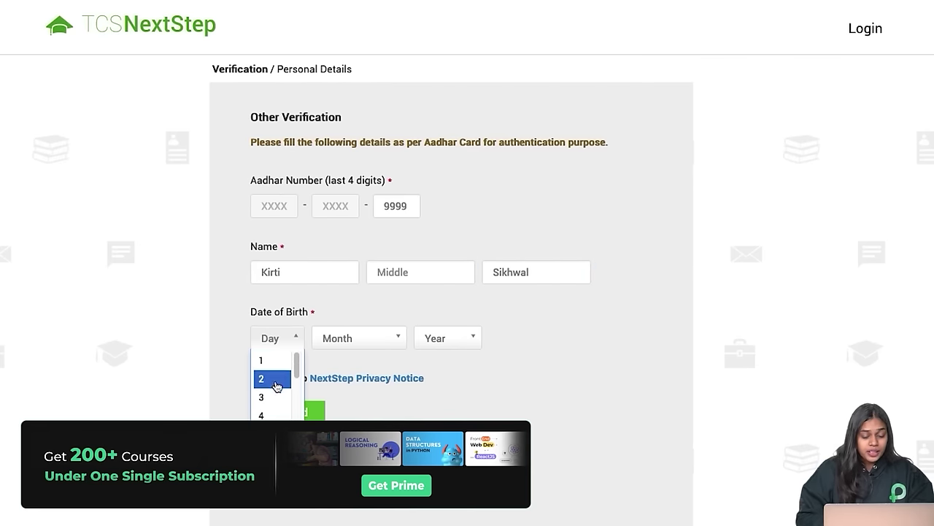
{"action": "left_click", "coordinate": [270, 451]}
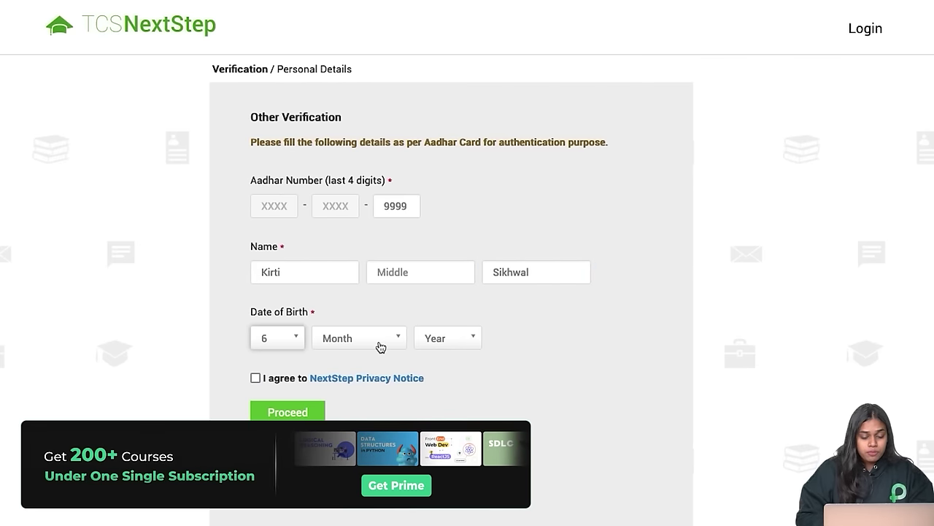
{"action": "left_click", "coordinate": [380, 343]}
{"action": "left_click", "coordinate": [365, 398]}
{"action": "left_click", "coordinate": [458, 342]}
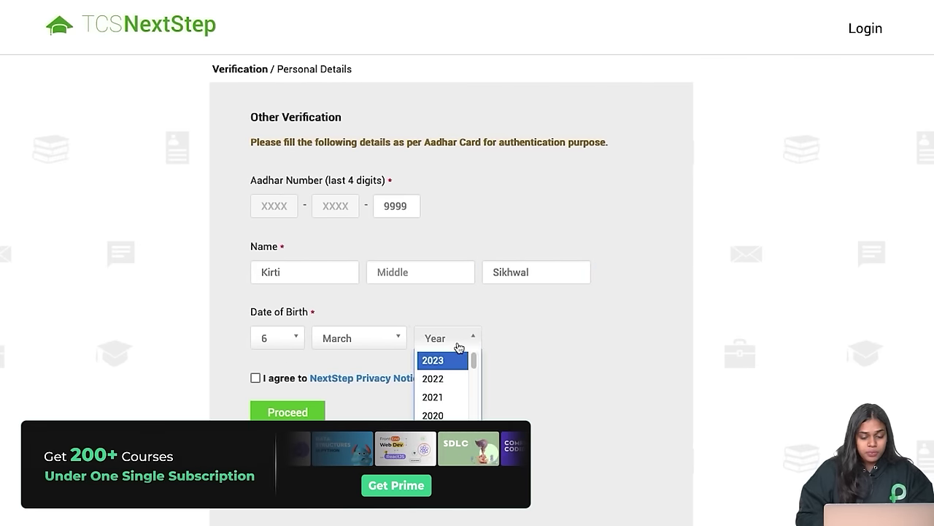
{"action": "scroll", "coordinate": [452, 389], "scroll_direction": "down", "scroll_amount": 6}
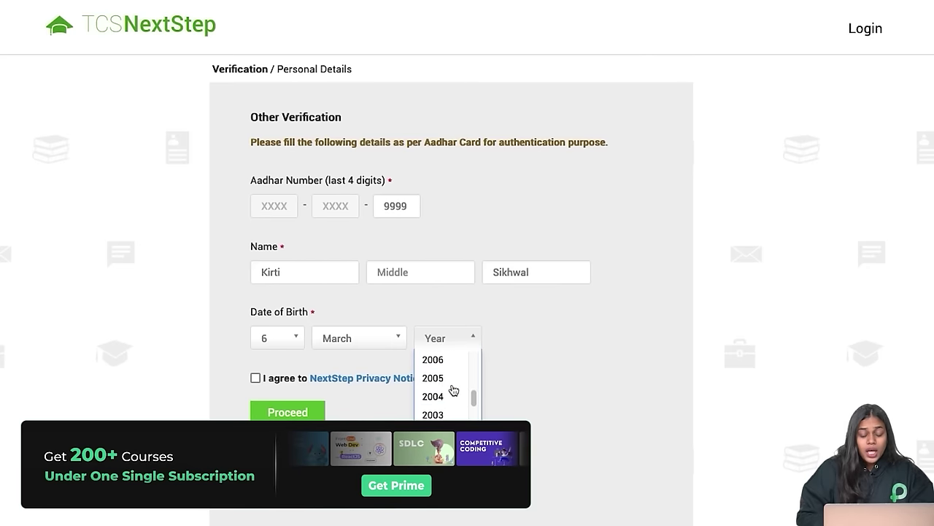
{"action": "left_click", "coordinate": [438, 433]}
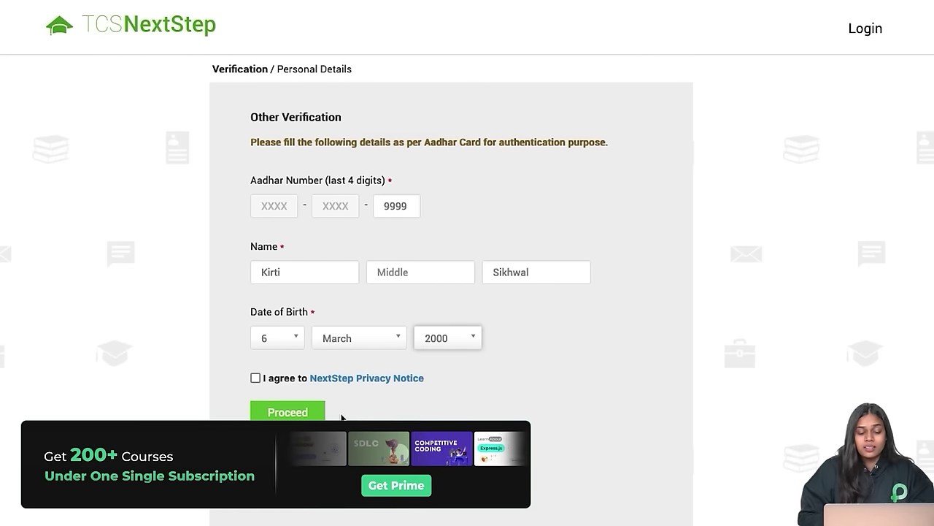
{"action": "left_click", "coordinate": [255, 378]}
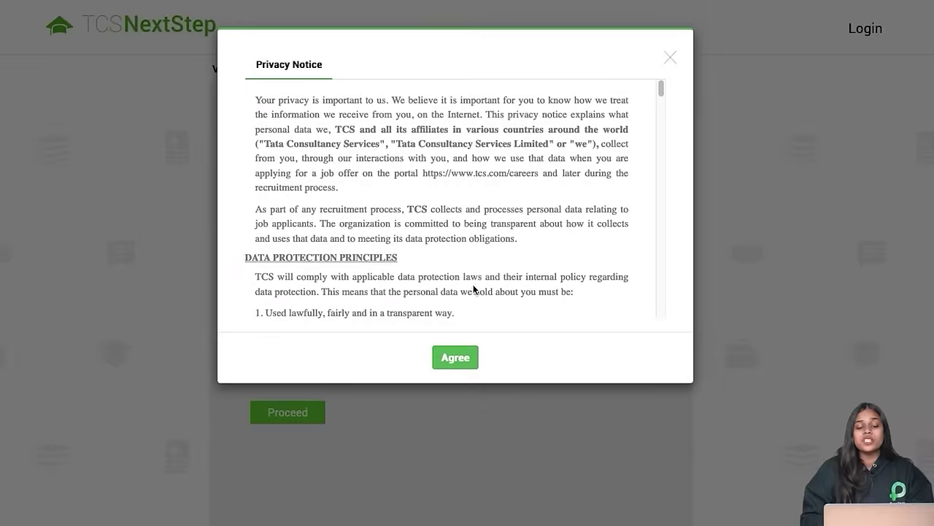
Step: Read through the NextStep Privacy Notice, agree to it, and continue to the personal details page
{"action": "scroll", "coordinate": [473, 288], "scroll_direction": "down", "scroll_amount": 10}
{"action": "scroll", "coordinate": [511, 238], "scroll_direction": "down", "scroll_amount": 10}
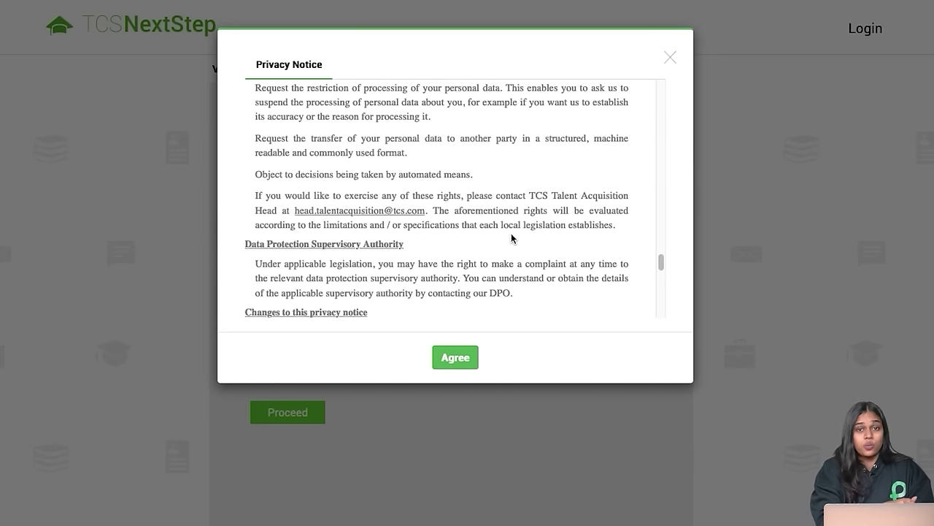
{"action": "scroll", "coordinate": [511, 238], "scroll_direction": "down", "scroll_amount": 5}
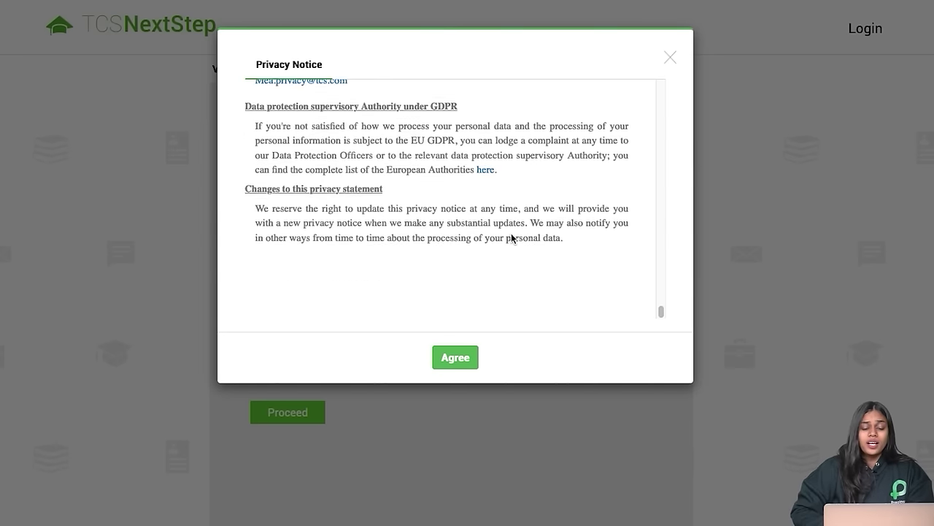
{"action": "left_click", "coordinate": [451, 362]}
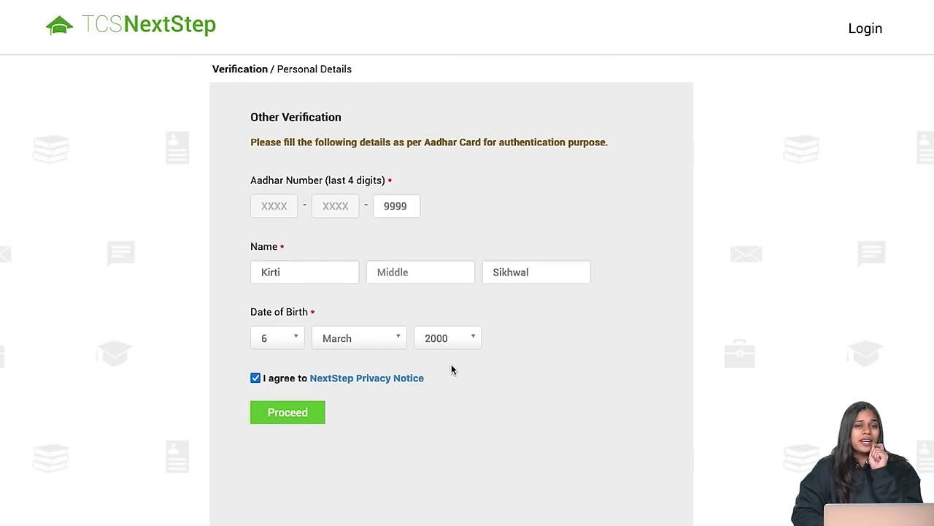
{"action": "left_click", "coordinate": [308, 417]}
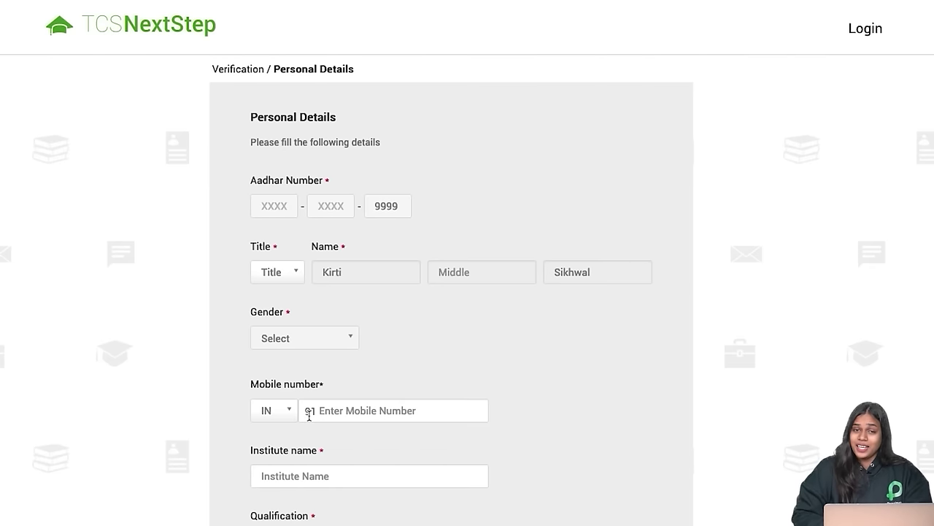
Step: Set title to Ms., gender to Female, and enter the mobile number
{"action": "scroll", "coordinate": [401, 380], "scroll_direction": "down", "scroll_amount": 1}
{"action": "scroll", "coordinate": [401, 379], "scroll_direction": "up", "scroll_amount": 1}
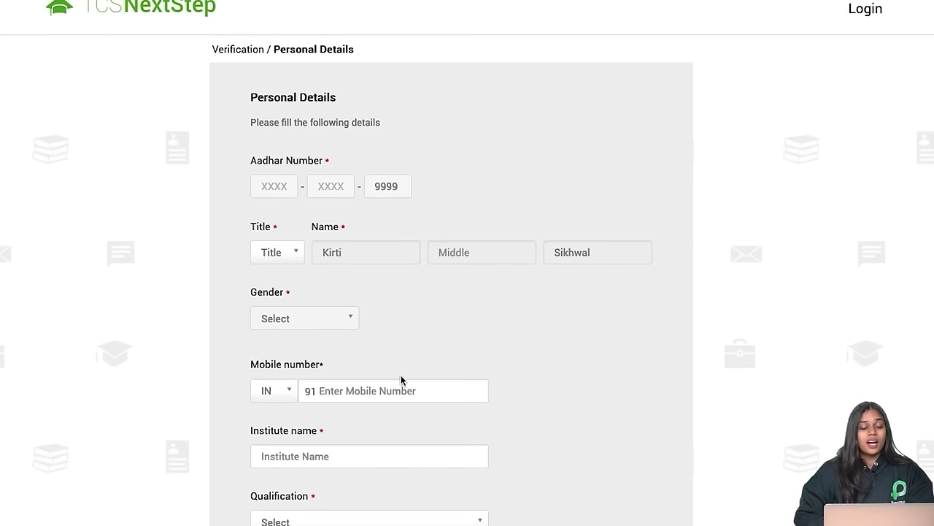
{"action": "scroll", "coordinate": [401, 380], "scroll_direction": "down", "scroll_amount": 3}
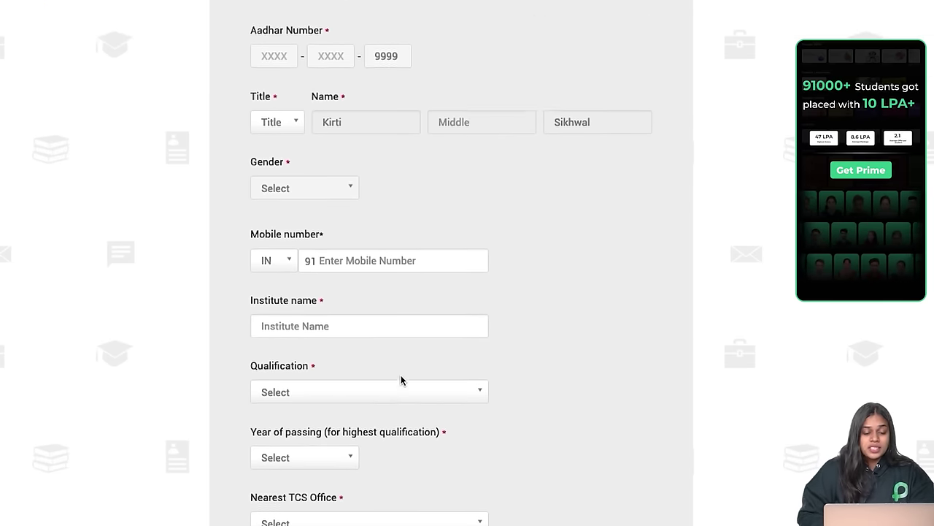
{"action": "scroll", "coordinate": [401, 380], "scroll_direction": "up", "scroll_amount": 3}
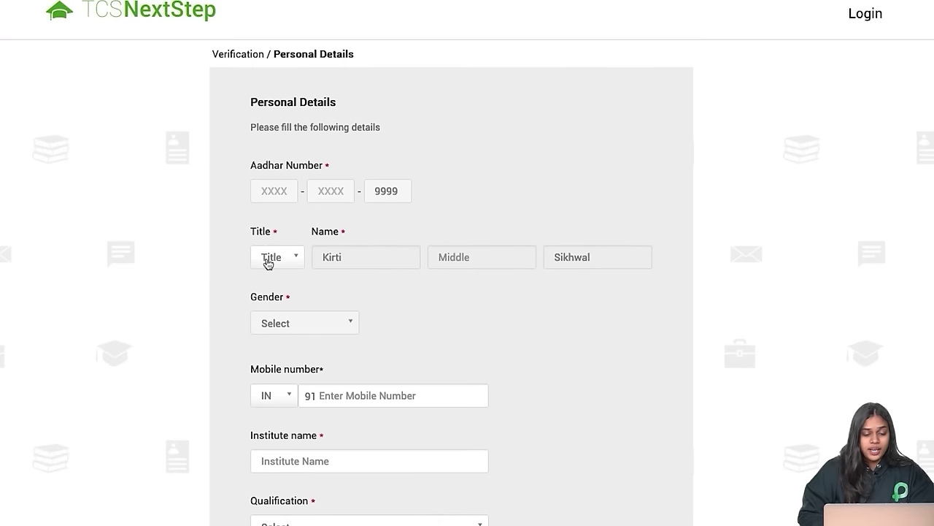
{"action": "left_click", "coordinate": [269, 256]}
{"action": "left_click", "coordinate": [267, 300]}
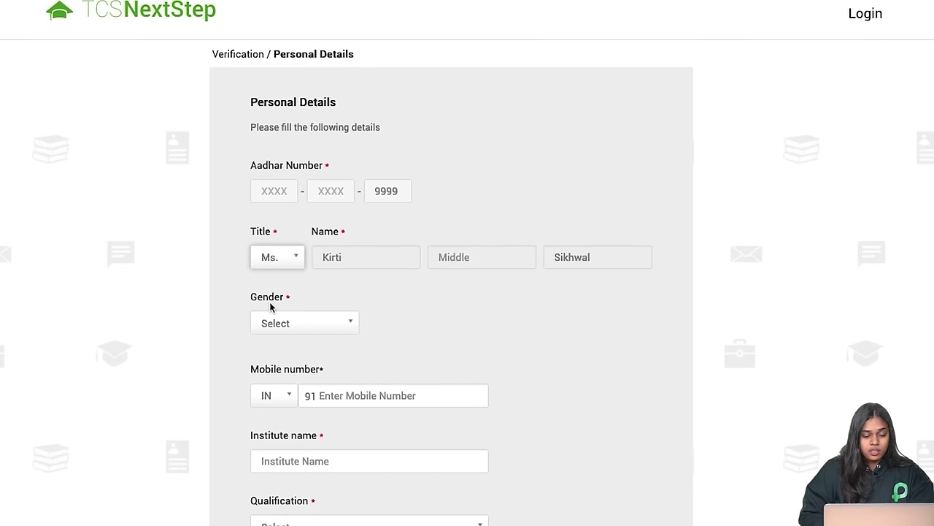
{"action": "left_click", "coordinate": [296, 325]}
{"action": "left_click", "coordinate": [294, 368]}
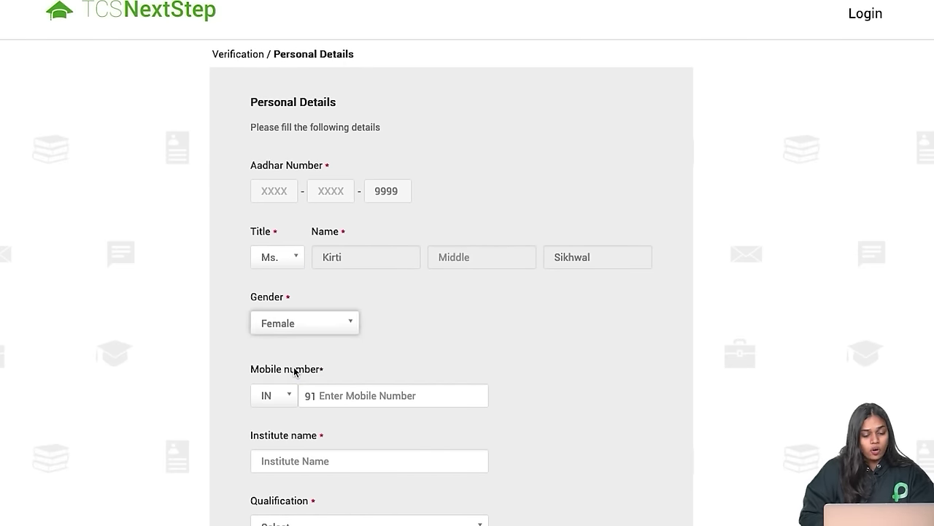
{"action": "scroll", "coordinate": [294, 373], "scroll_direction": "down", "scroll_amount": 2}
{"action": "left_click", "coordinate": [370, 270]}
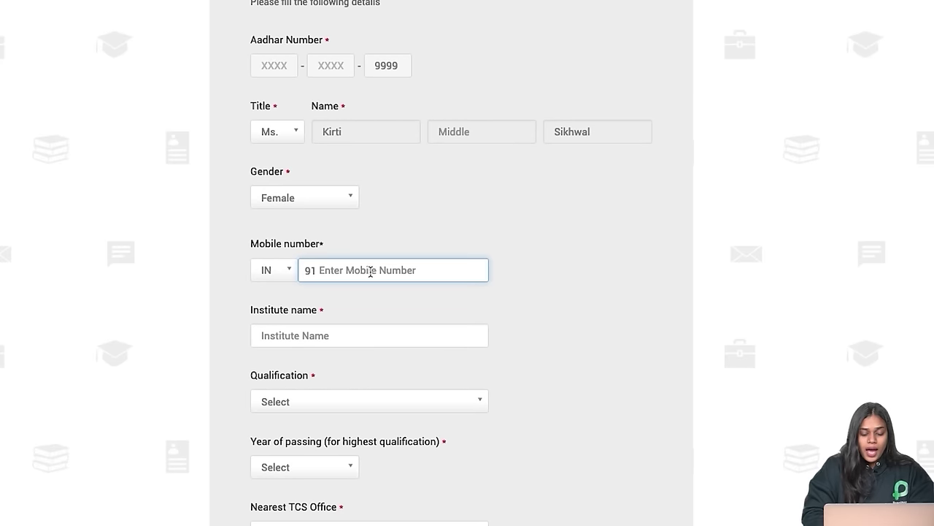
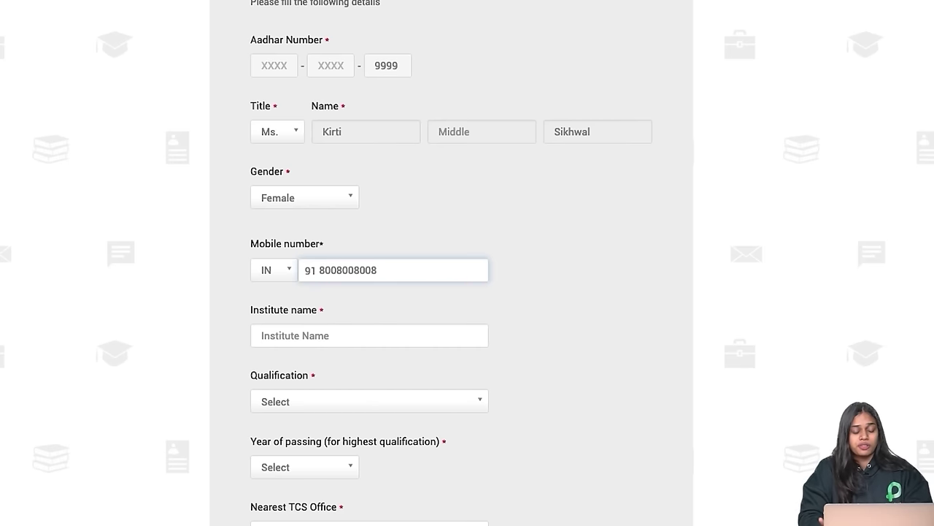
Step: Choose Academy Of Technology, Kolkata as institute and BACHELOR OF TECHNOLOGY as qualification
{"action": "left_click", "coordinate": [338, 335]}
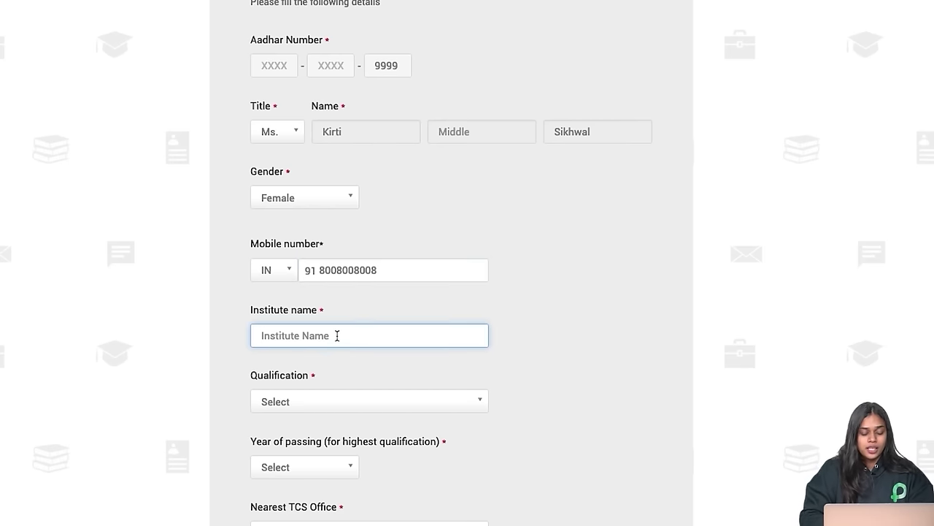
{"action": "type", "text": "Acade"}
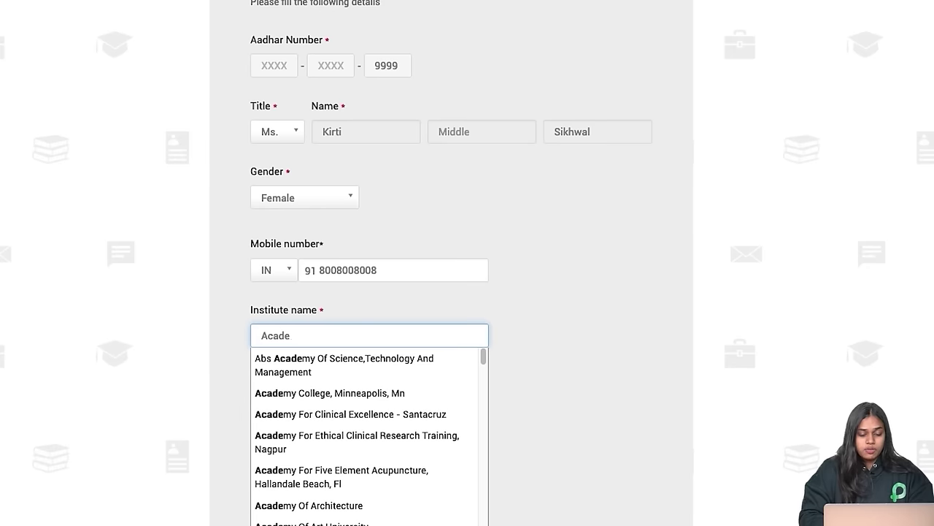
{"action": "type", "text": "my of tech"}
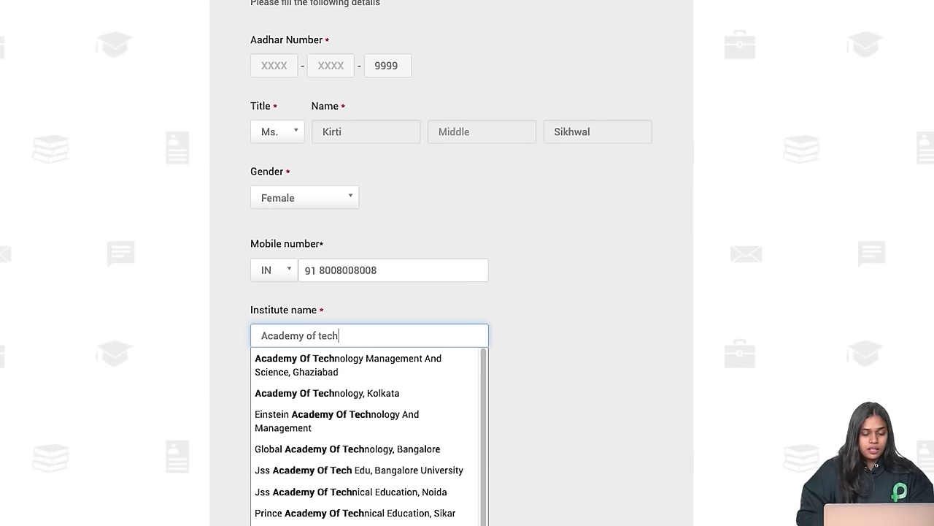
{"action": "left_click", "coordinate": [332, 393]}
{"action": "scroll", "coordinate": [334, 371], "scroll_direction": "down", "scroll_amount": 2}
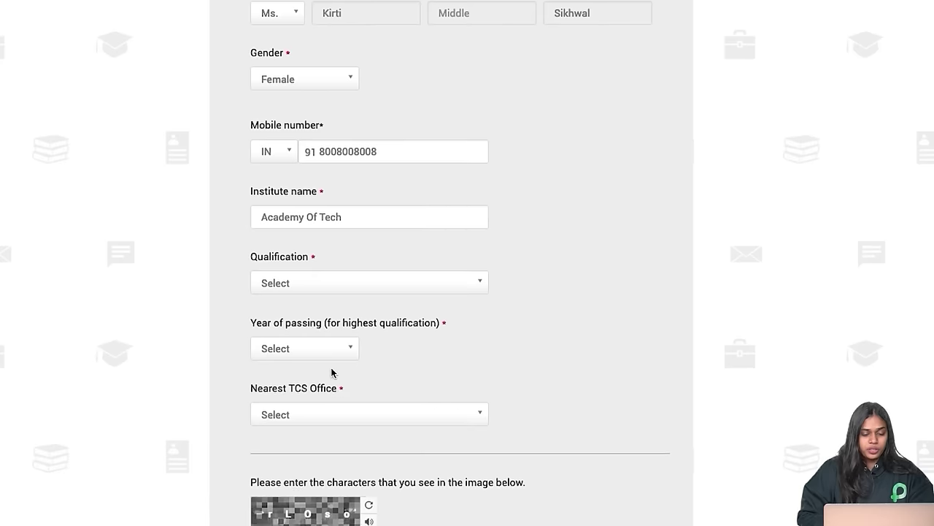
{"action": "left_click", "coordinate": [369, 283]}
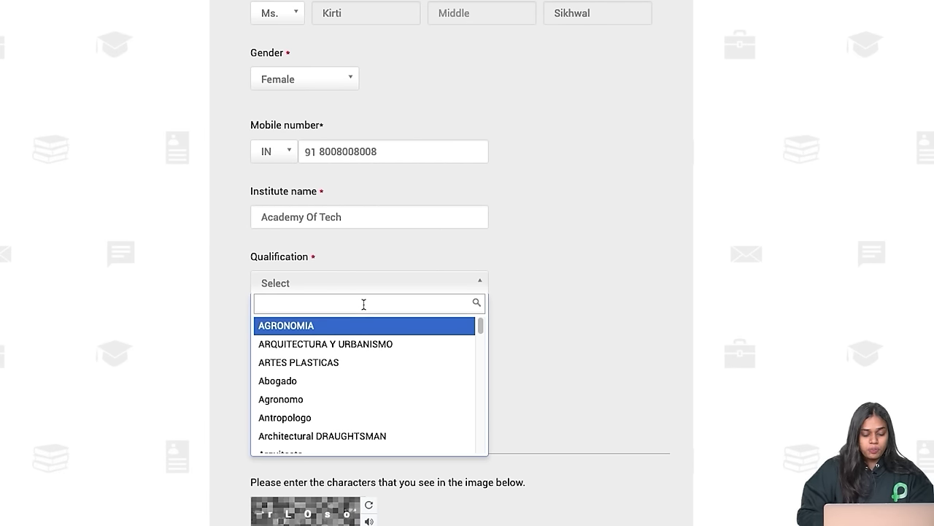
{"action": "type", "text": "tech"}
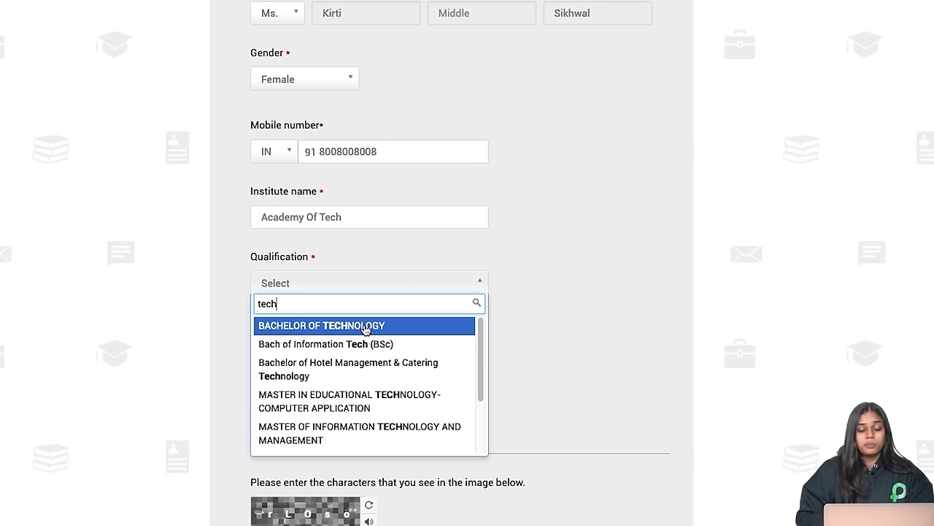
{"action": "left_click", "coordinate": [365, 325]}
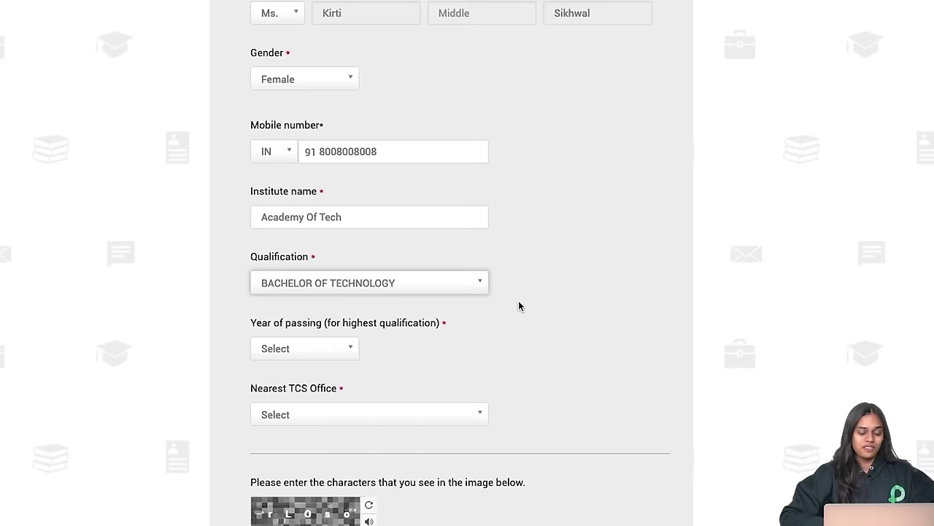
Step: Set the year of passing to 2024 and the nearest TCS office to Delhi
{"action": "scroll", "coordinate": [518, 306], "scroll_direction": "down", "scroll_amount": 2}
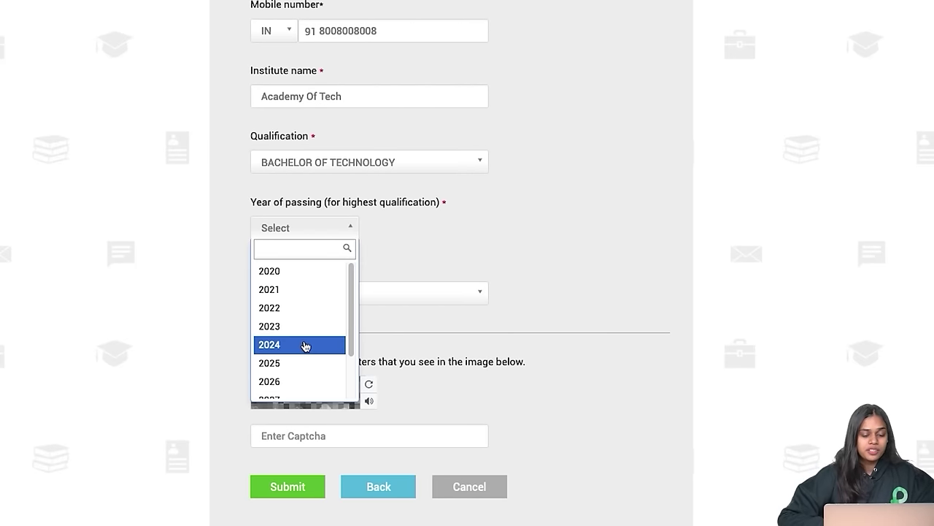
{"action": "left_click", "coordinate": [304, 344]}
{"action": "scroll", "coordinate": [304, 340], "scroll_direction": "down", "scroll_amount": 2}
{"action": "left_click", "coordinate": [358, 222]}
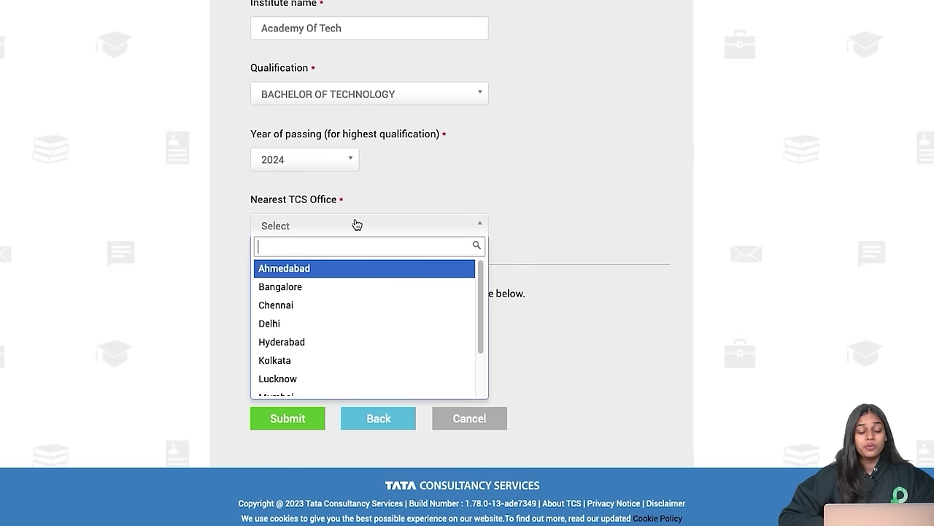
{"action": "left_click", "coordinate": [312, 329]}
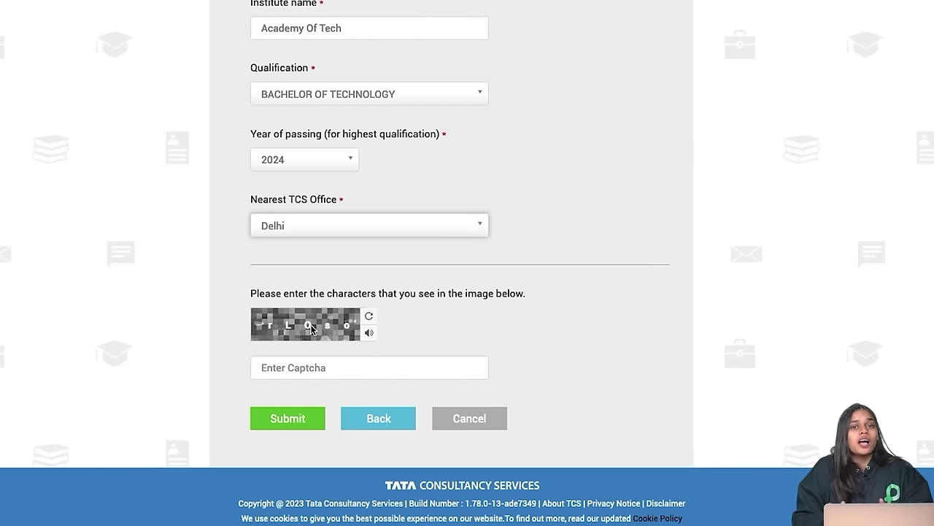
{"action": "left_click", "coordinate": [319, 369]}
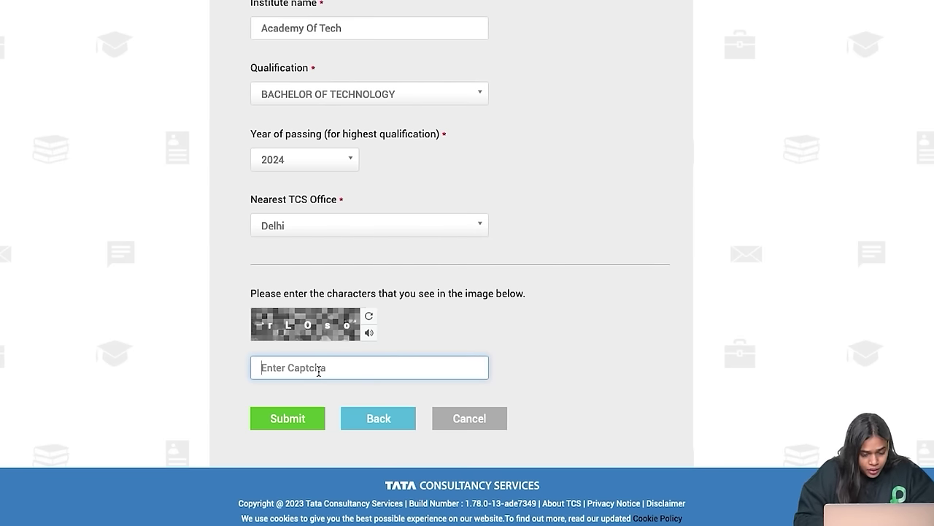
Step: Enter the captcha characters, correcting a typo, and submit the personal details
{"action": "type", "text": "rL"}
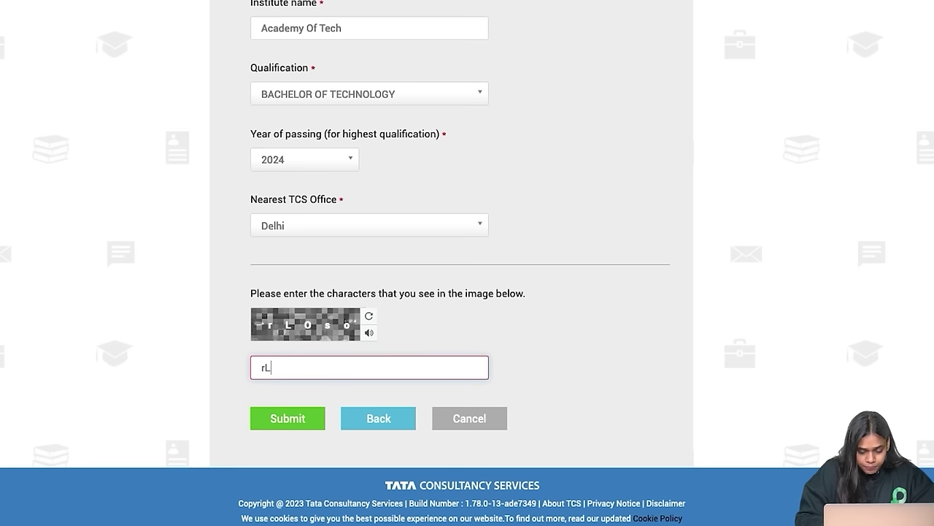
{"action": "type", "text": "o"}
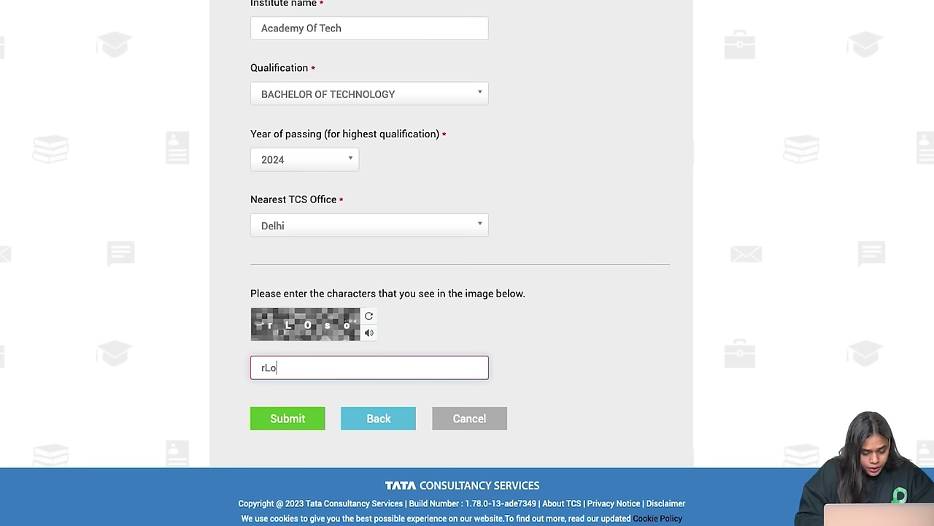
{"action": "key", "text": "BackSpace"}
{"action": "type", "text": "Oso"}
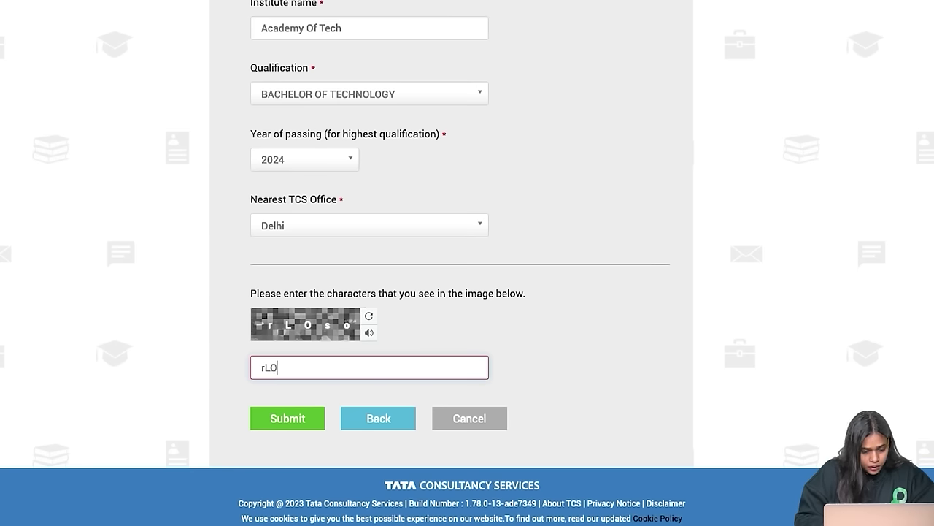
{"action": "left_click", "coordinate": [299, 421]}
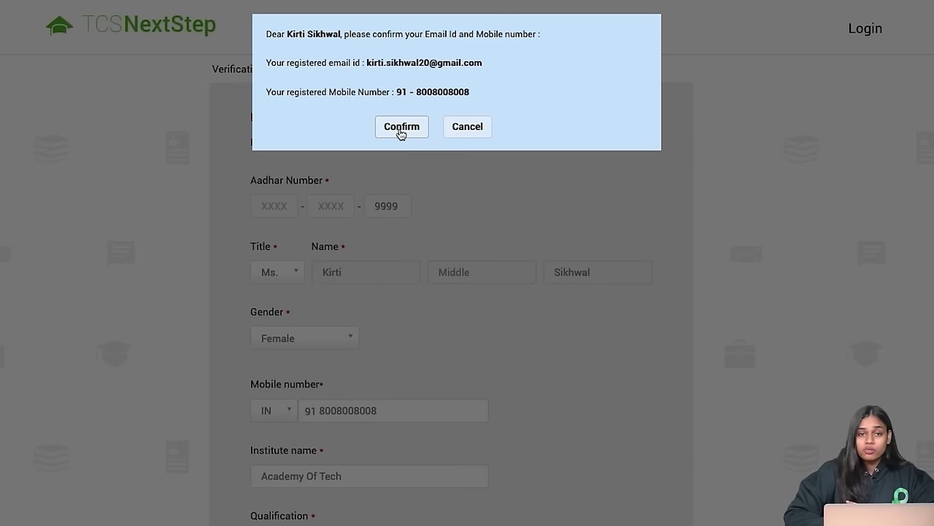
Step: Confirm the registered email and mobile number, then continue past the thank-you page
{"action": "left_click", "coordinate": [400, 129]}
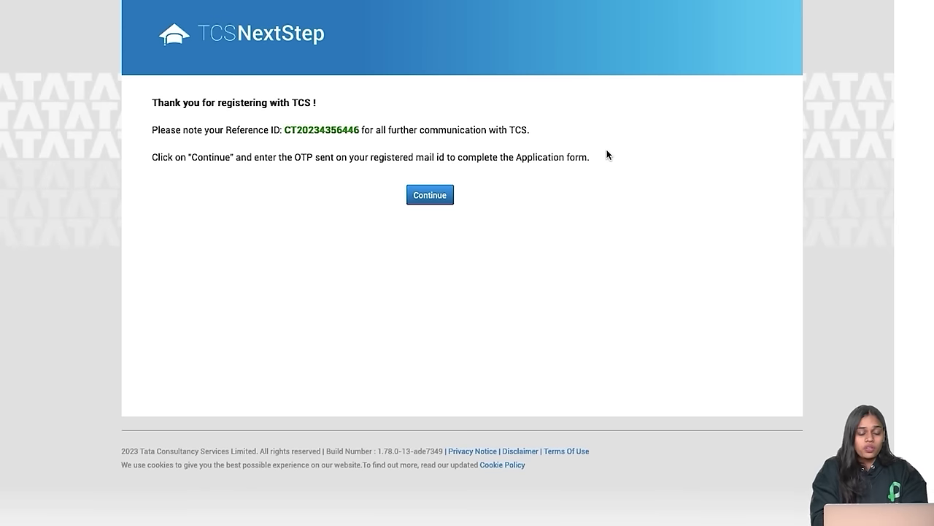
{"action": "left_click", "coordinate": [441, 197]}
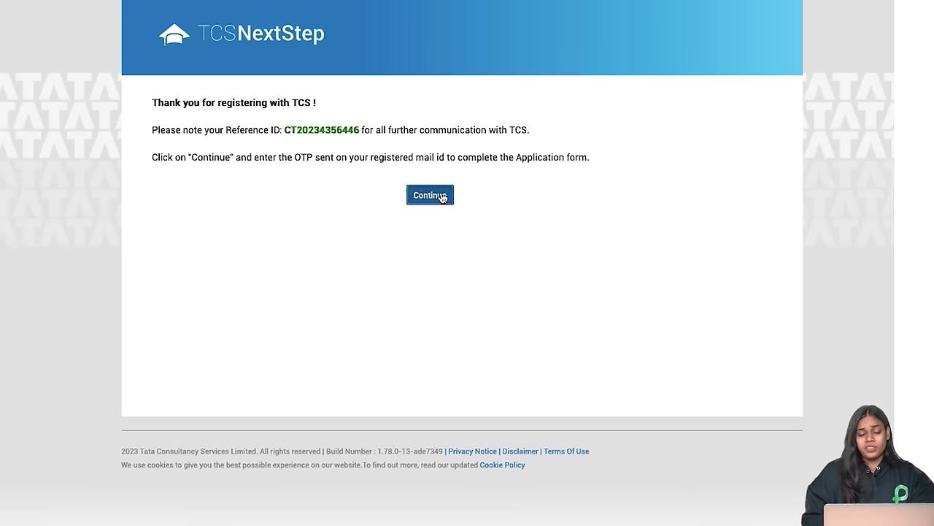
Step: Pass the new captcha and log in with the emailed one-time code
{"action": "left_click", "coordinate": [428, 147]}
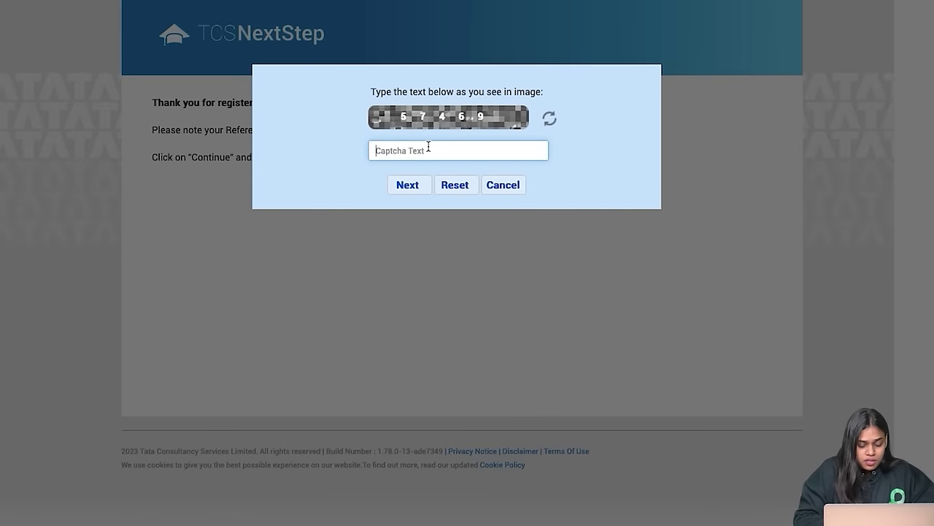
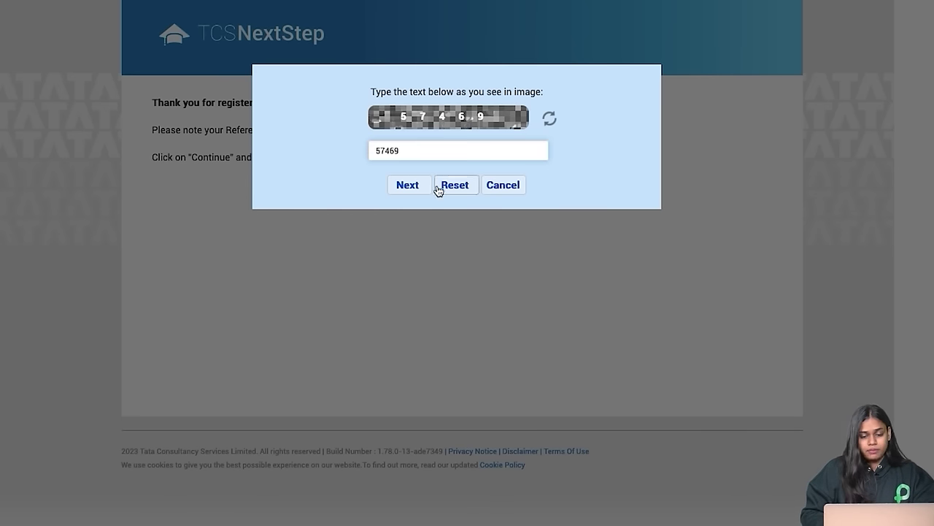
{"action": "left_click", "coordinate": [409, 186]}
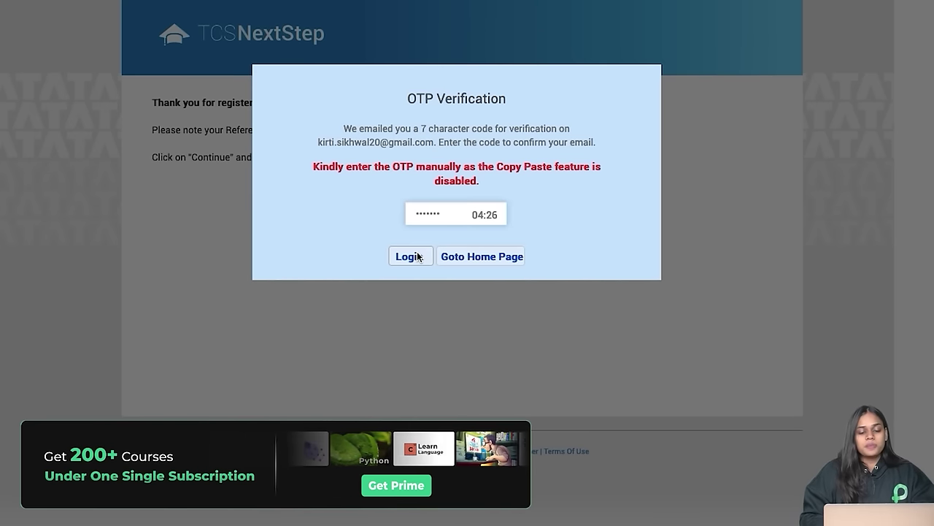
{"action": "left_click", "coordinate": [417, 256]}
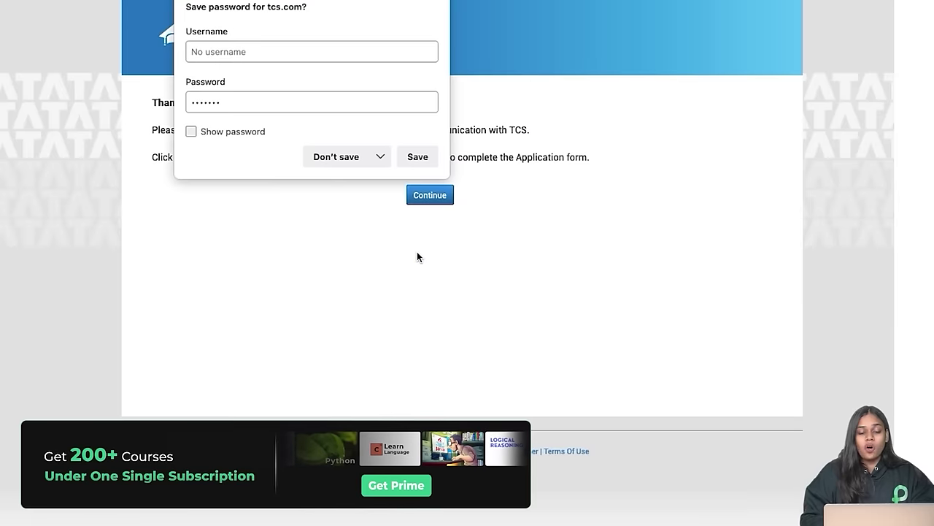
Step: Decline saving the browser password and open the Application Form from the left menu
{"action": "left_click", "coordinate": [352, 160]}
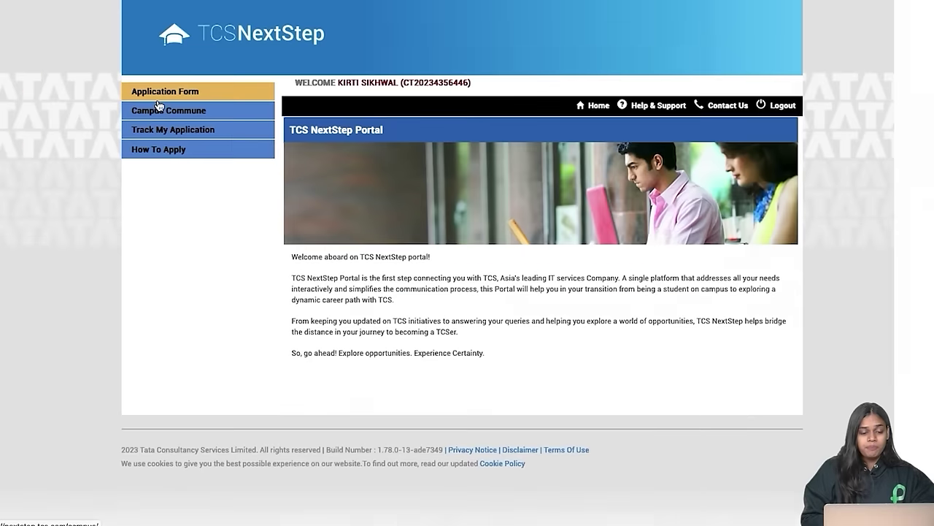
{"action": "left_click", "coordinate": [156, 92]}
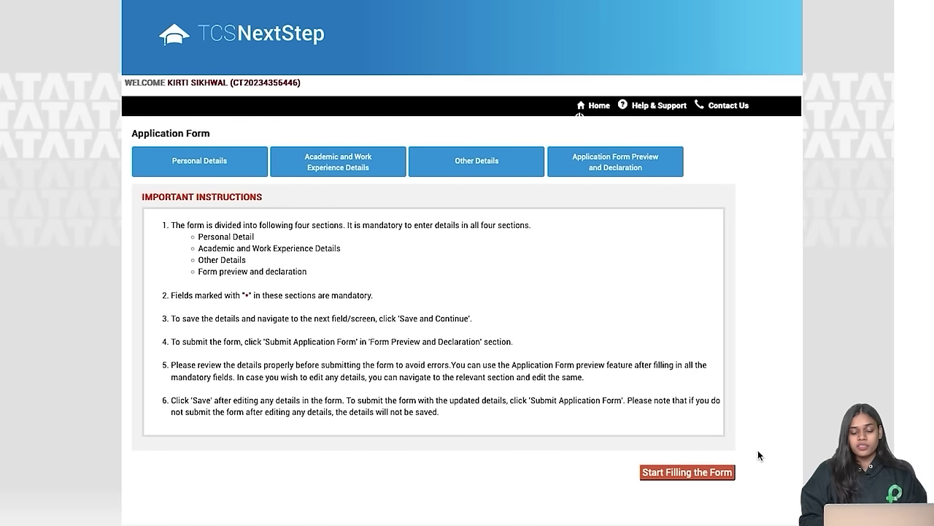
Step: Start the application form and enter the father's first and last name
{"action": "left_click", "coordinate": [657, 472]}
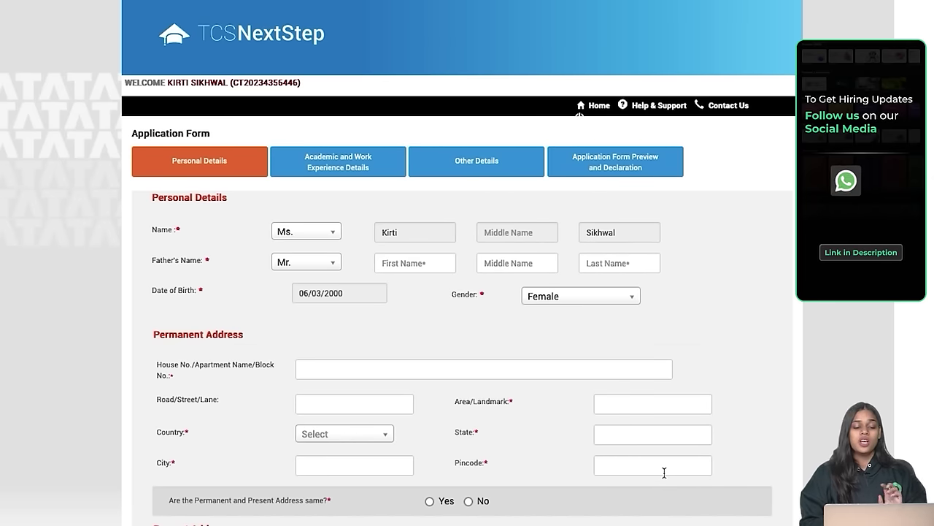
{"action": "scroll", "coordinate": [664, 472], "scroll_direction": "down", "scroll_amount": 1}
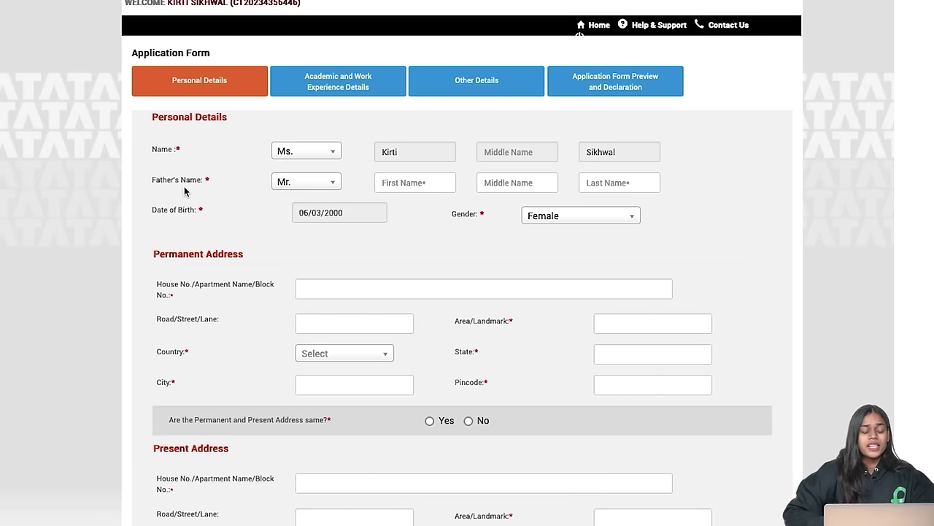
{"action": "left_click", "coordinate": [392, 182]}
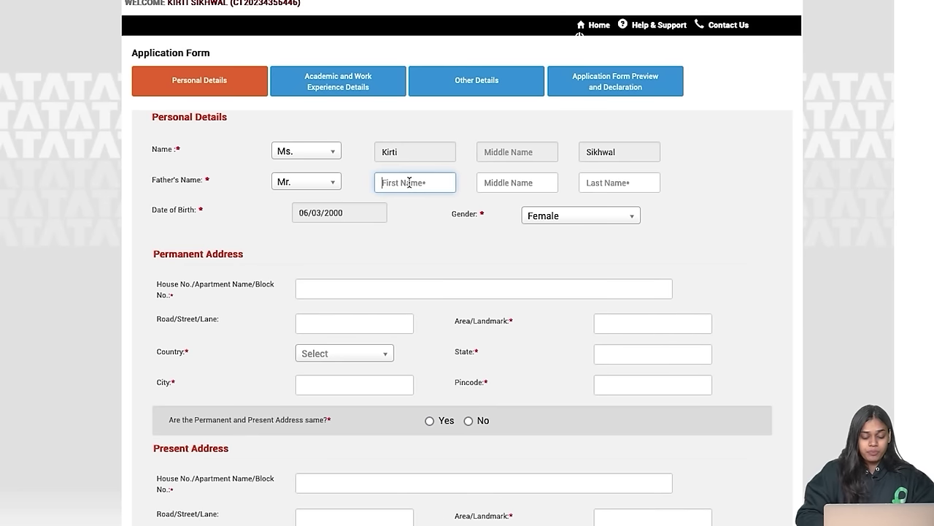
{"action": "key", "text": "Tab"}
{"action": "key", "text": "Tab"}
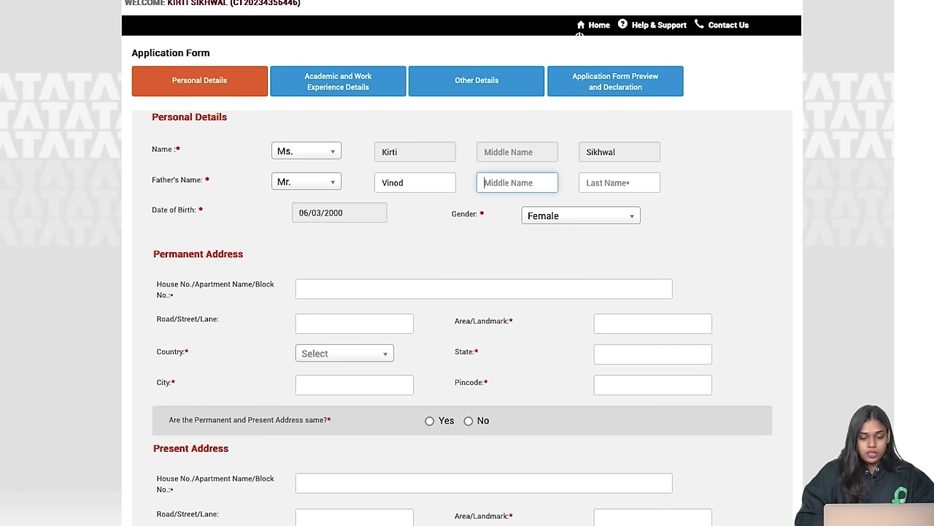
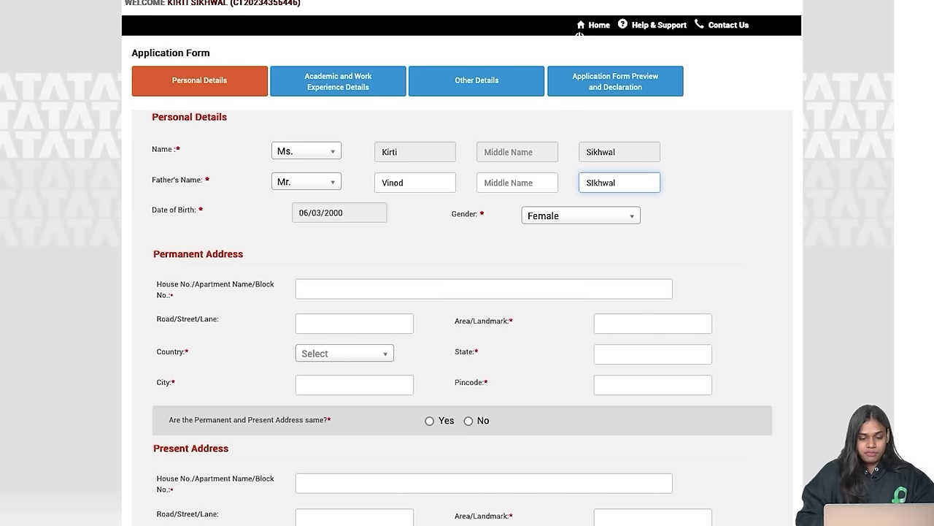
Step: Fill in the permanent address: house and area, country India, state, city and pincode
{"action": "scroll", "coordinate": [461, 237], "scroll_direction": "down", "scroll_amount": 1}
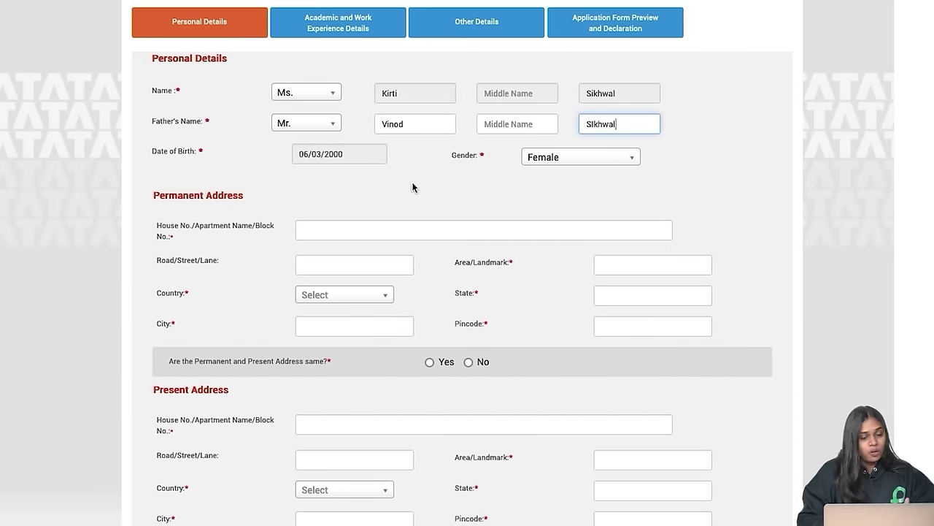
{"action": "scroll", "coordinate": [352, 194], "scroll_direction": "down", "scroll_amount": 1}
{"action": "left_click", "coordinate": [371, 173]}
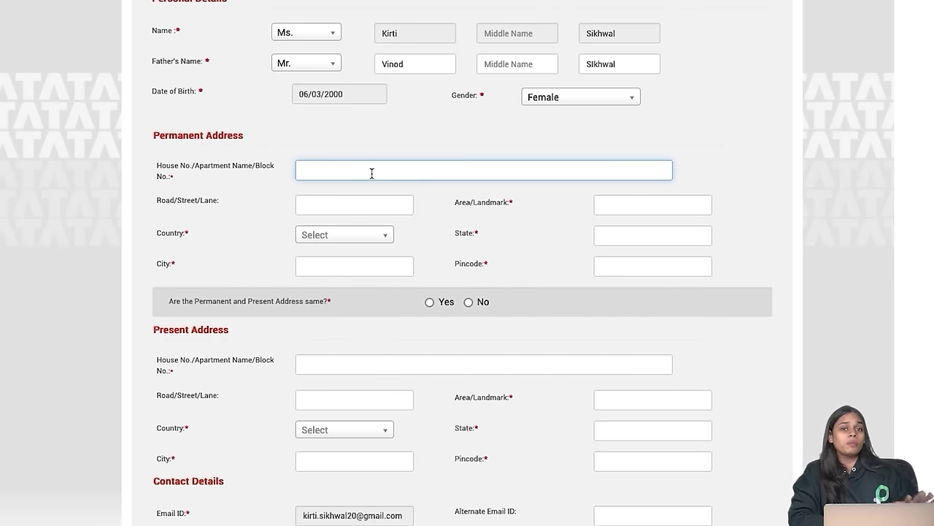
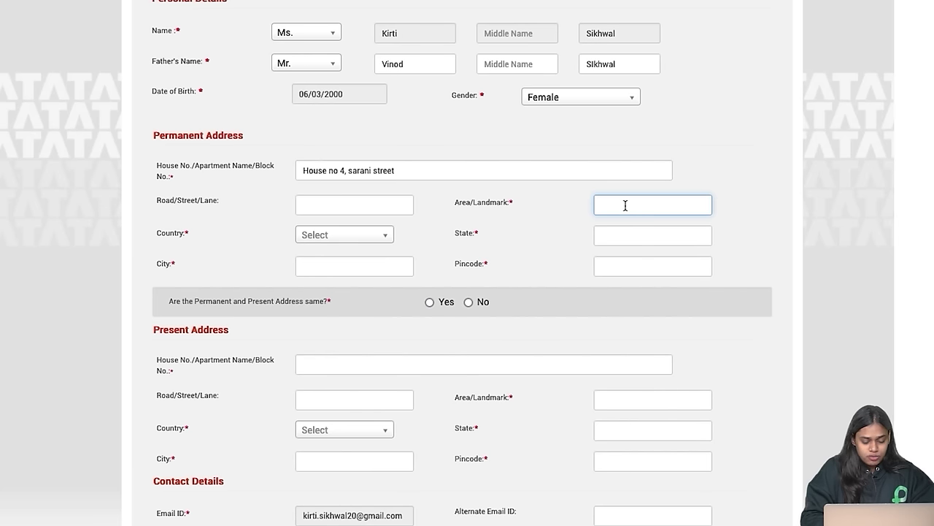
{"action": "type", "text": "Noida"}
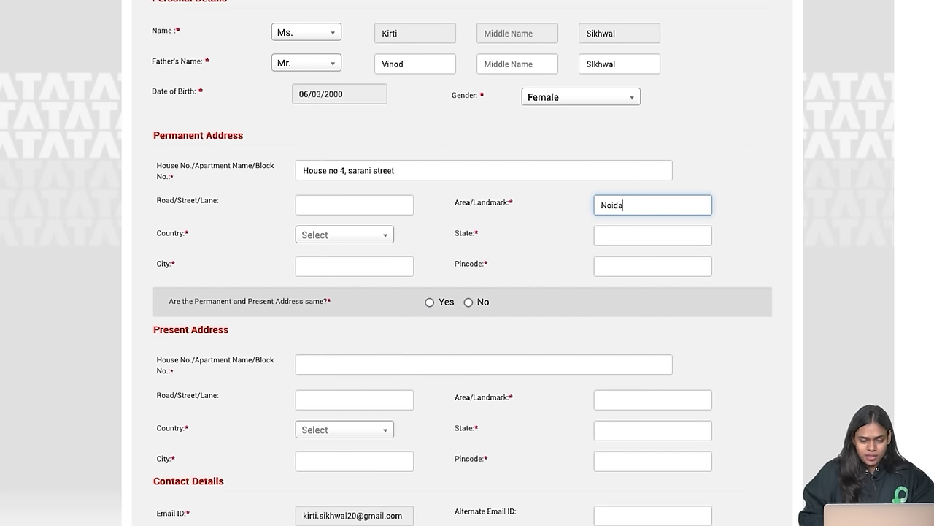
{"action": "left_click", "coordinate": [357, 239]}
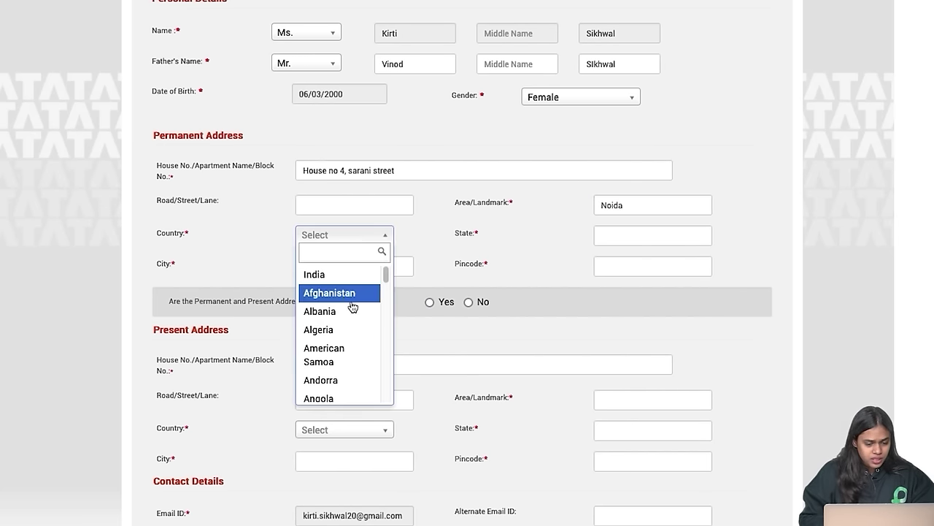
{"action": "left_click", "coordinate": [340, 275]}
{"action": "left_click", "coordinate": [636, 239]}
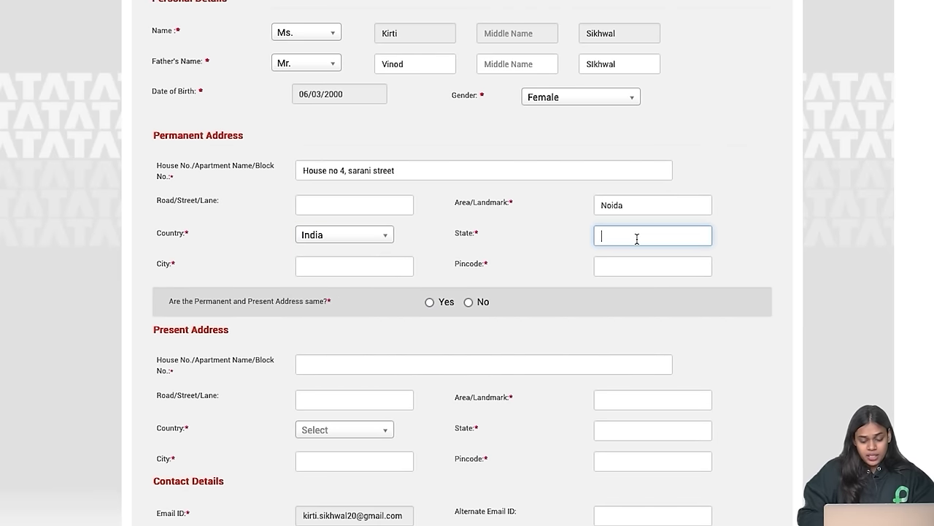
{"action": "type", "text": "Uttar Pradesh"}
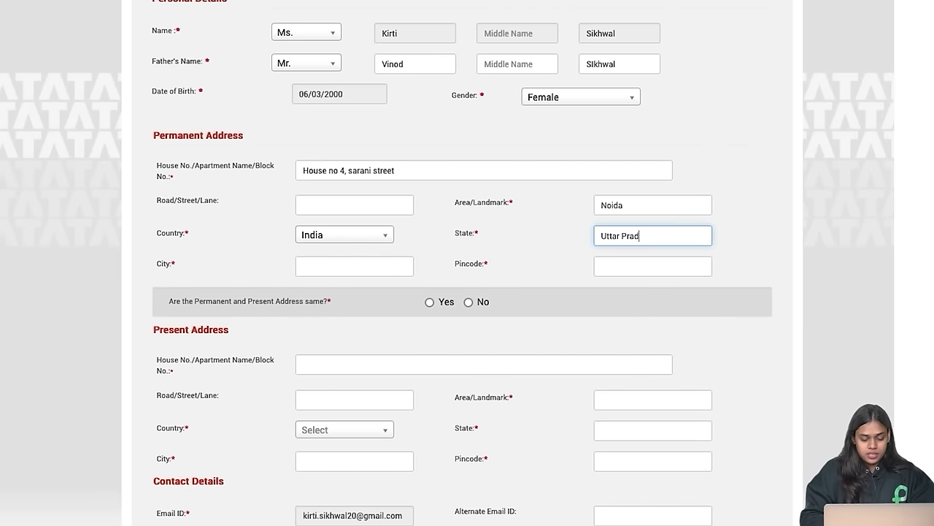
{"action": "left_click", "coordinate": [373, 267]}
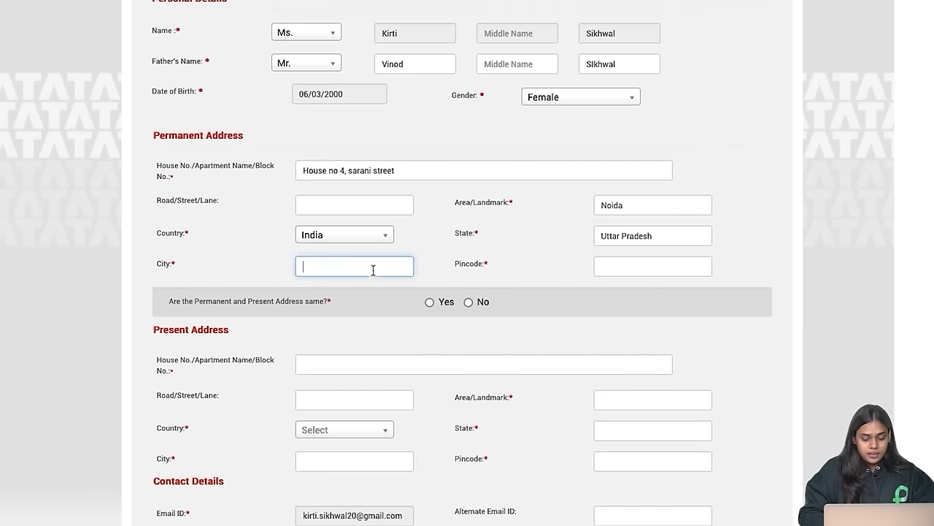
{"action": "type", "text": "Noida"}
{"action": "left_click", "coordinate": [635, 268]}
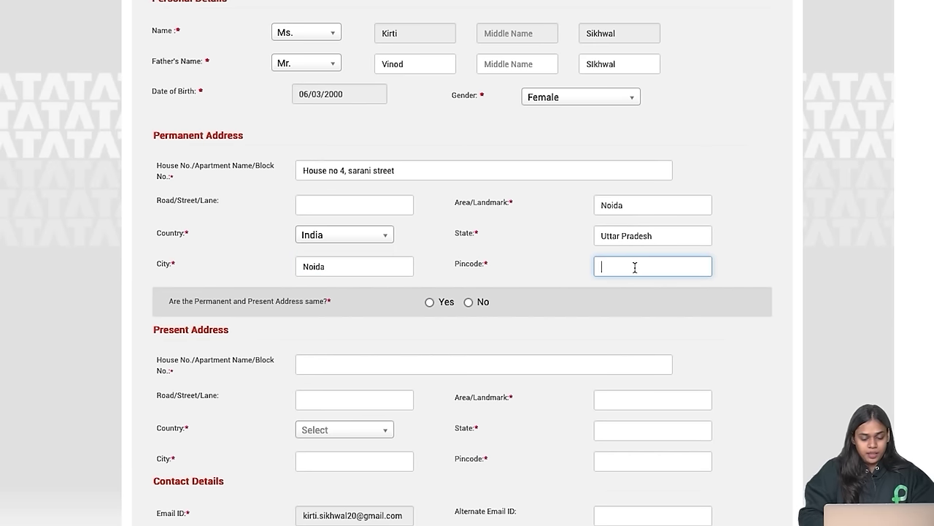
{"action": "type", "text": "2007"}
{"action": "key", "text": "BackSpace"}
{"action": "key", "text": "BackSpace"}
{"action": "key", "text": "BackSpace"}
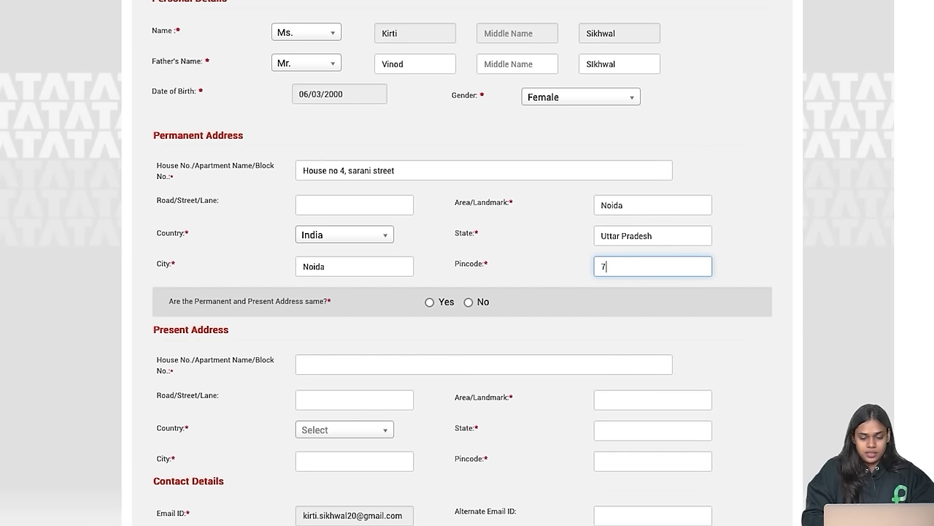
{"action": "type", "text": "01301"}
{"action": "scroll", "coordinate": [606, 328], "scroll_direction": "down", "scroll_amount": 1}
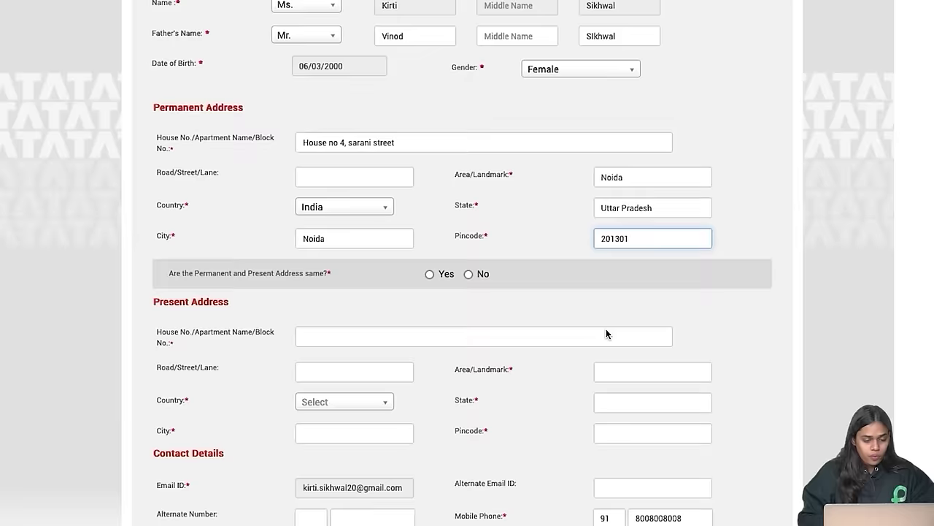
{"action": "scroll", "coordinate": [605, 329], "scroll_direction": "up", "scroll_amount": 1}
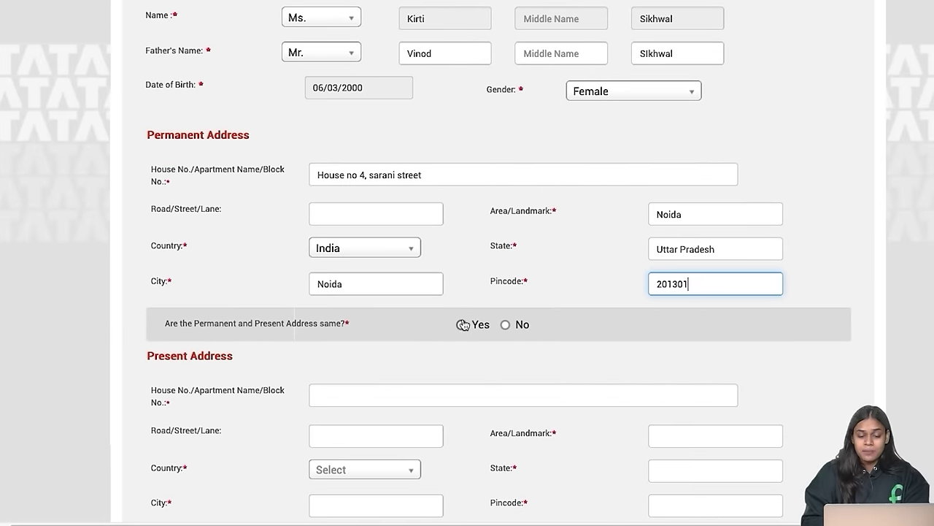
Step: Mark the present address as same as permanent and save the personal details
{"action": "left_click", "coordinate": [463, 324]}
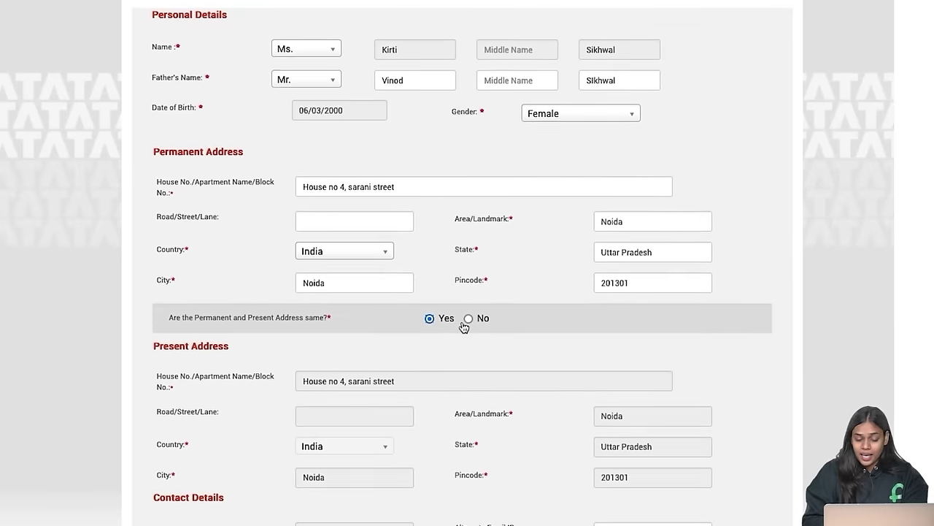
{"action": "scroll", "coordinate": [463, 326], "scroll_direction": "down", "scroll_amount": 3}
{"action": "left_click", "coordinate": [468, 211]}
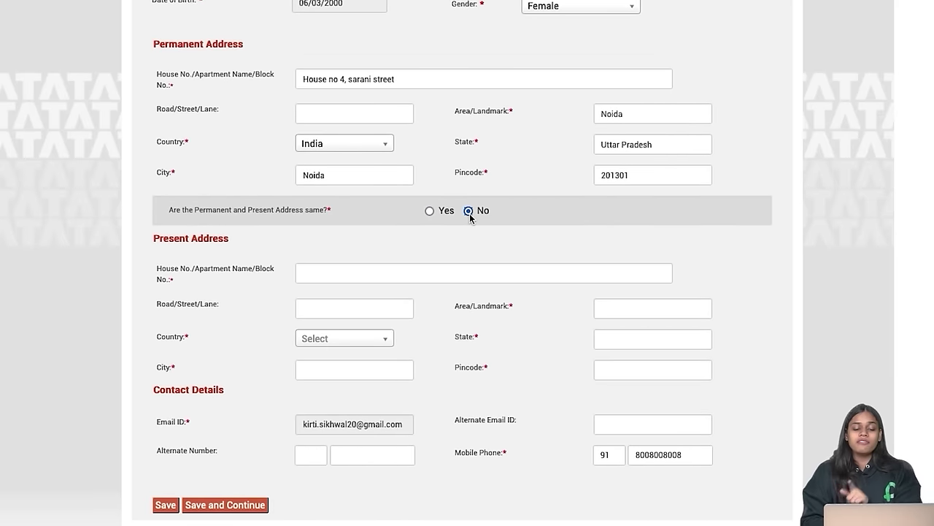
{"action": "left_click", "coordinate": [430, 210]}
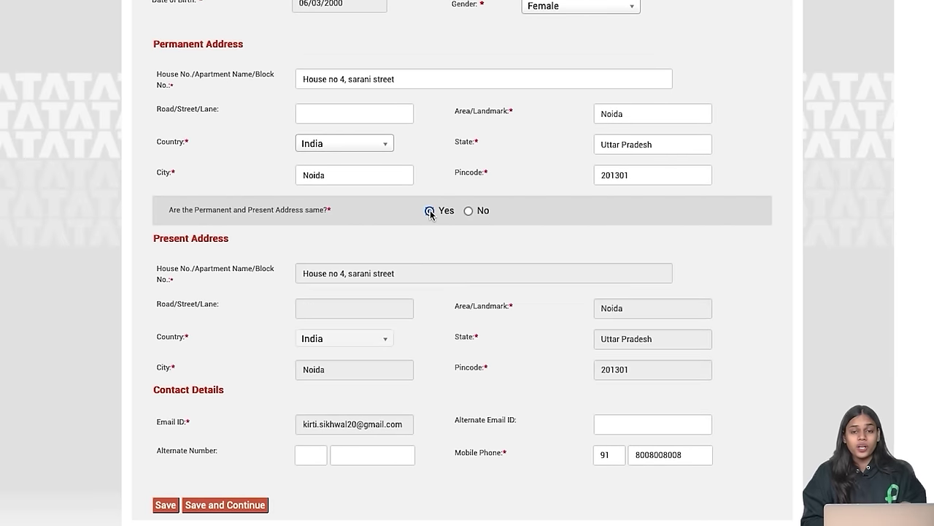
{"action": "scroll", "coordinate": [503, 290], "scroll_direction": "down", "scroll_amount": 2}
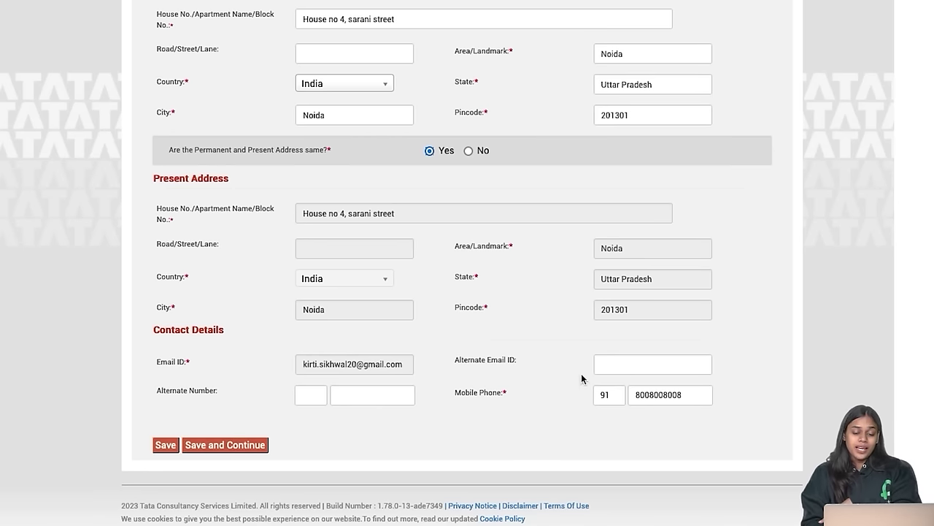
{"action": "left_click", "coordinate": [623, 365]}
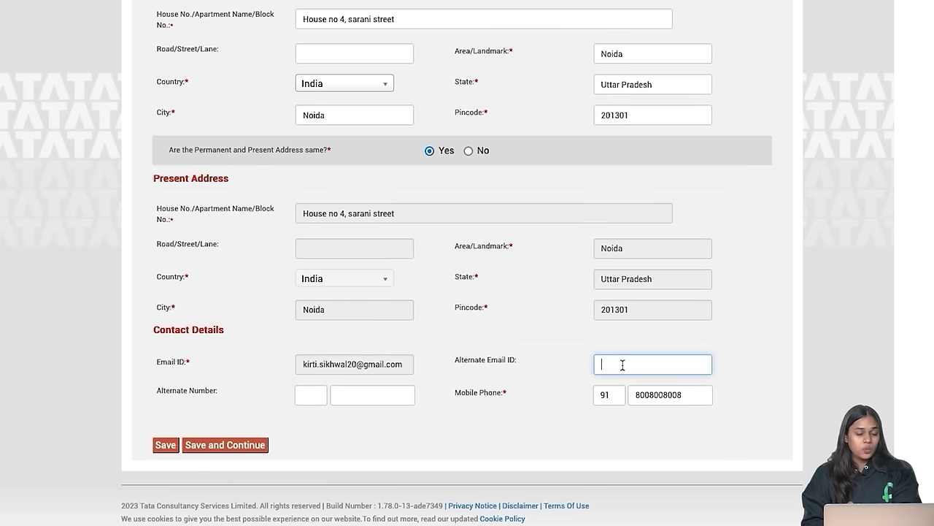
{"action": "left_click", "coordinate": [314, 396]}
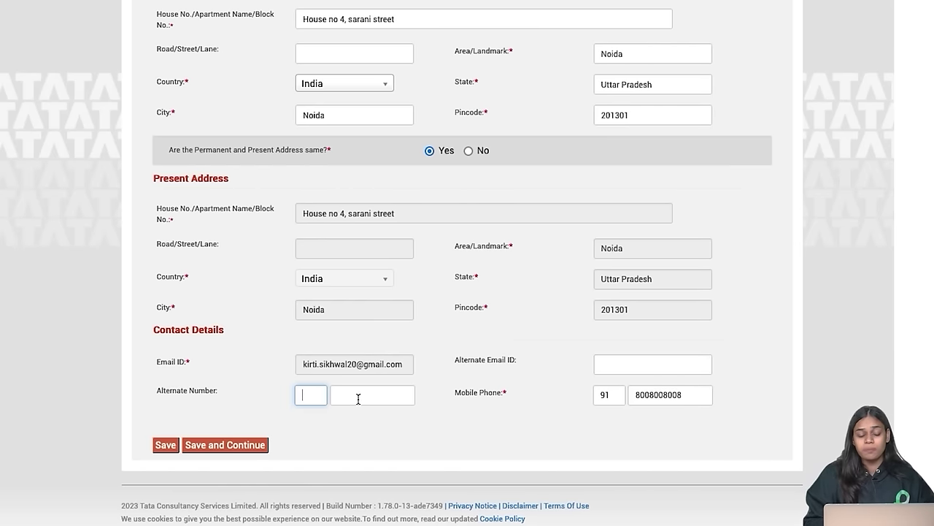
{"action": "left_click", "coordinate": [248, 446]}
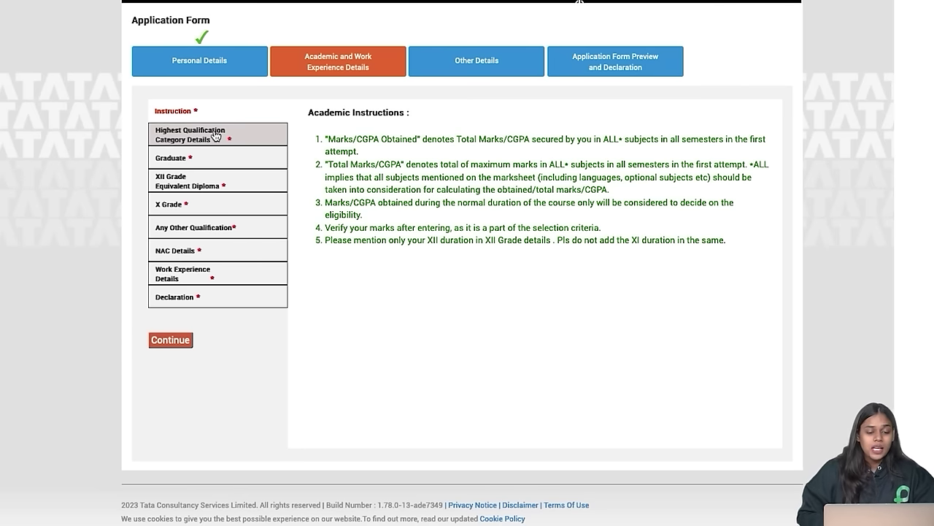
Step: Review the Bachelor of Technology, 2024 highest-qualification details, then move to the Graduate course form
{"action": "left_click", "coordinate": [217, 136]}
{"action": "left_click", "coordinate": [206, 114]}
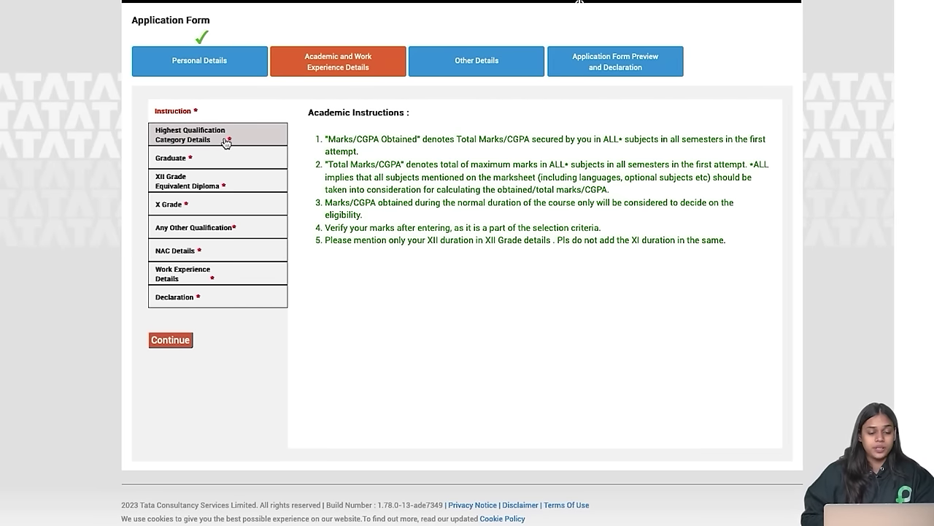
{"action": "left_click", "coordinate": [226, 142]}
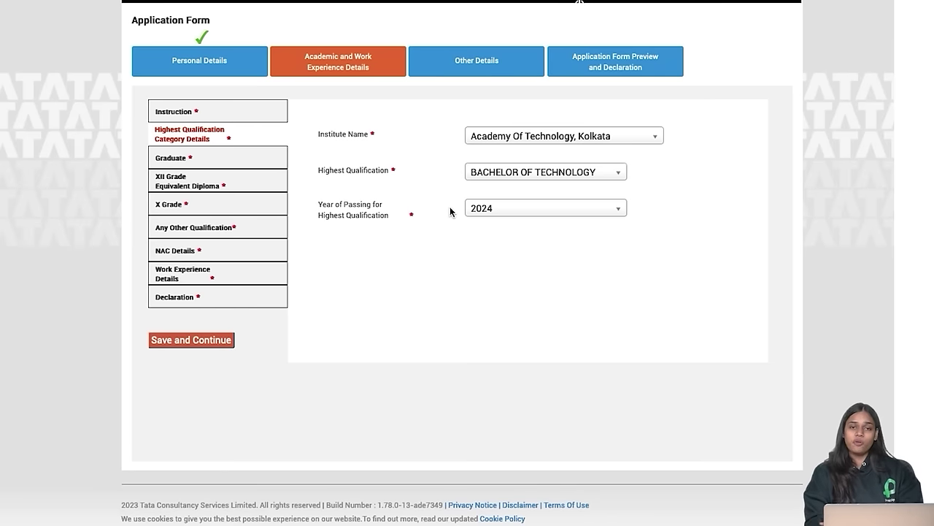
{"action": "left_click", "coordinate": [159, 163]}
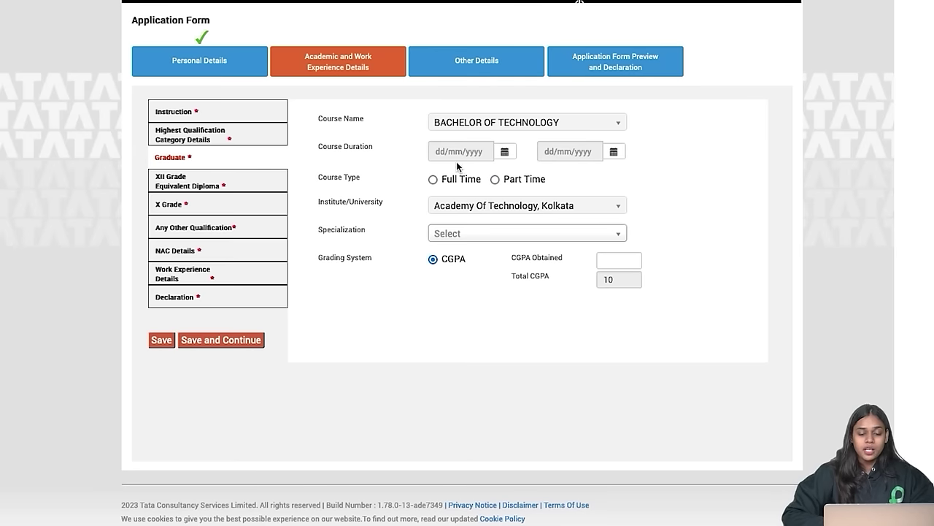
Step: Set the graduate course start date to 01/03/2020
{"action": "left_click", "coordinate": [615, 151]}
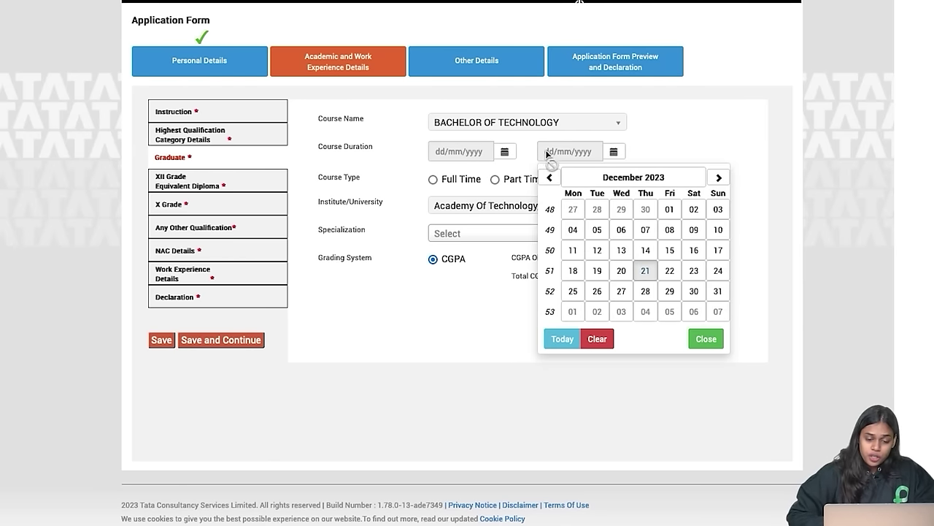
{"action": "left_click", "coordinate": [478, 156]}
{"action": "left_click", "coordinate": [505, 158]}
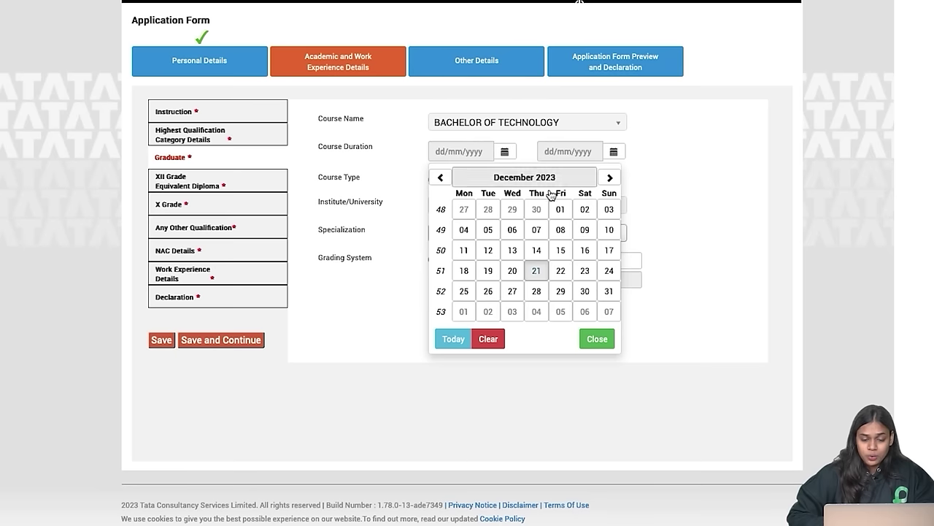
{"action": "left_click", "coordinate": [481, 179]}
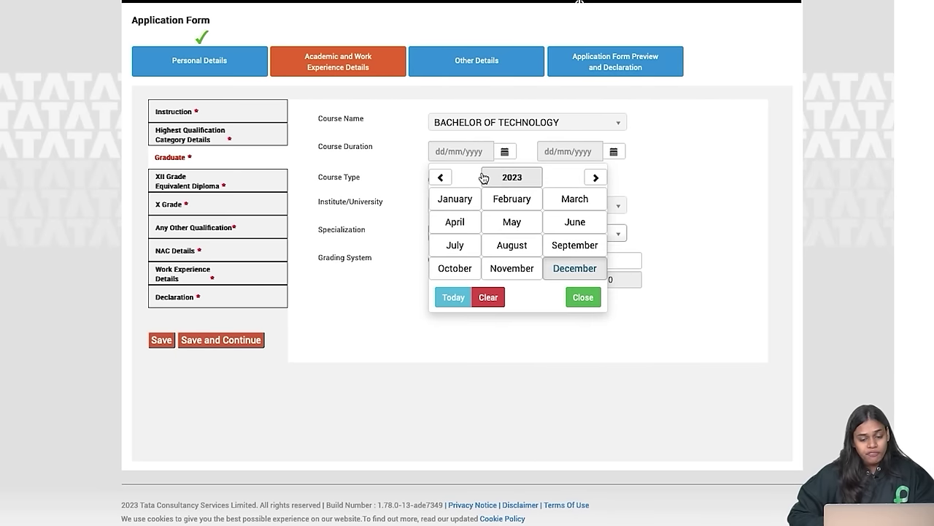
{"action": "left_click", "coordinate": [441, 179]}
{"action": "left_click", "coordinate": [441, 179]}
{"action": "left_click", "coordinate": [441, 178]}
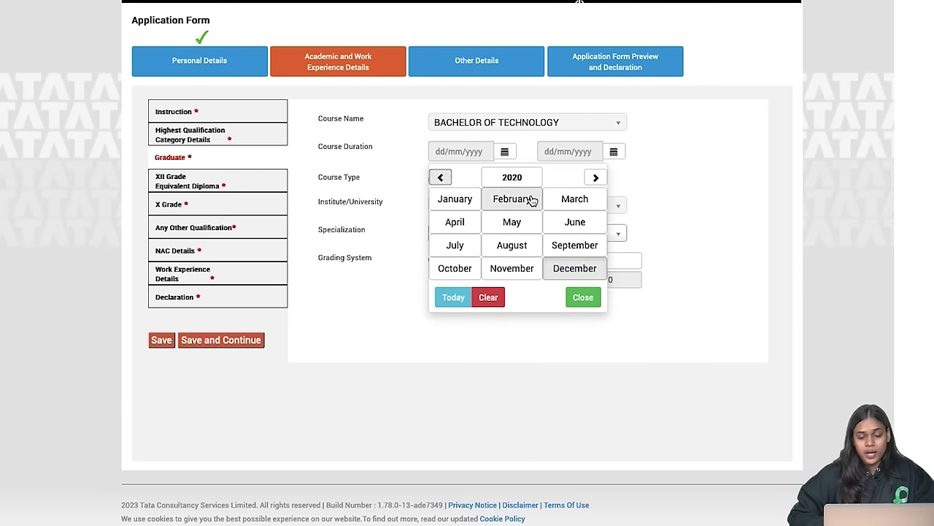
{"action": "left_click", "coordinate": [568, 202]}
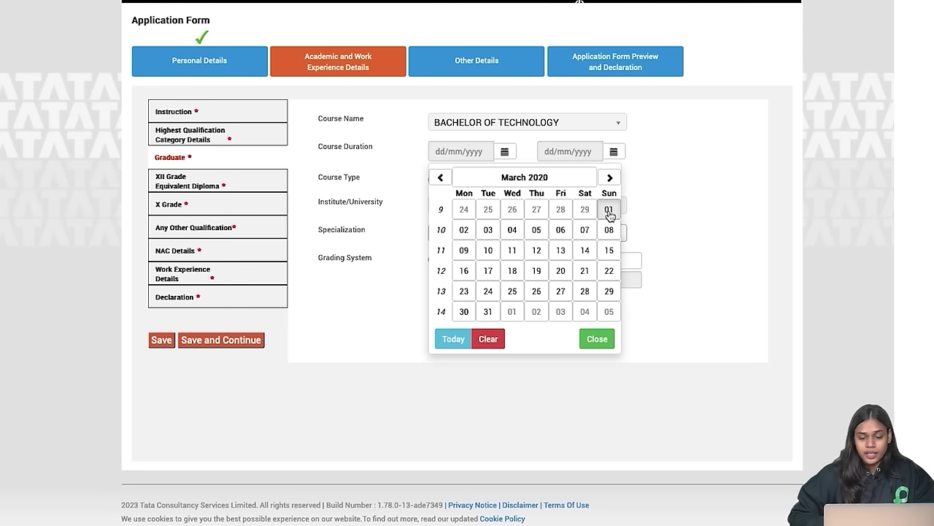
{"action": "left_click", "coordinate": [609, 210]}
Step: Set the course end date to 01/04/2024 and mark the course Full Time
{"action": "left_click", "coordinate": [613, 152]}
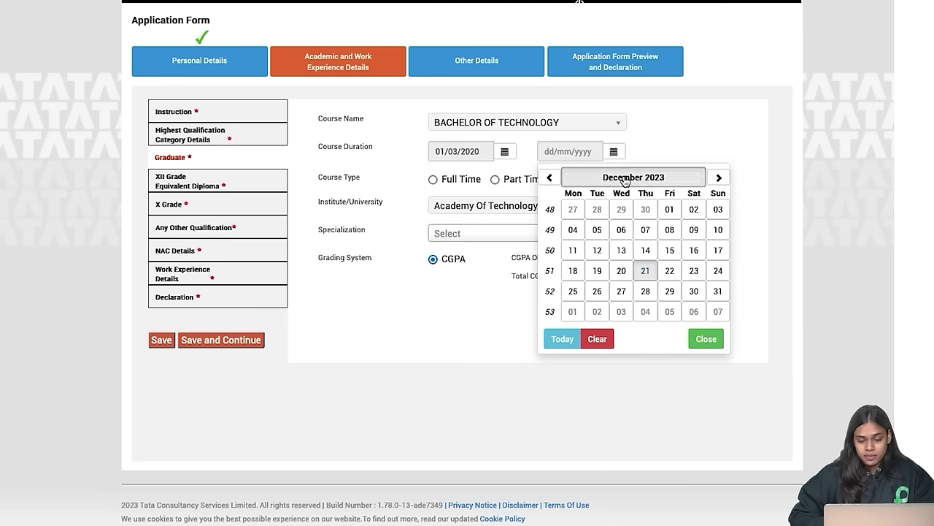
{"action": "left_click", "coordinate": [623, 179]}
{"action": "left_click", "coordinate": [702, 179]}
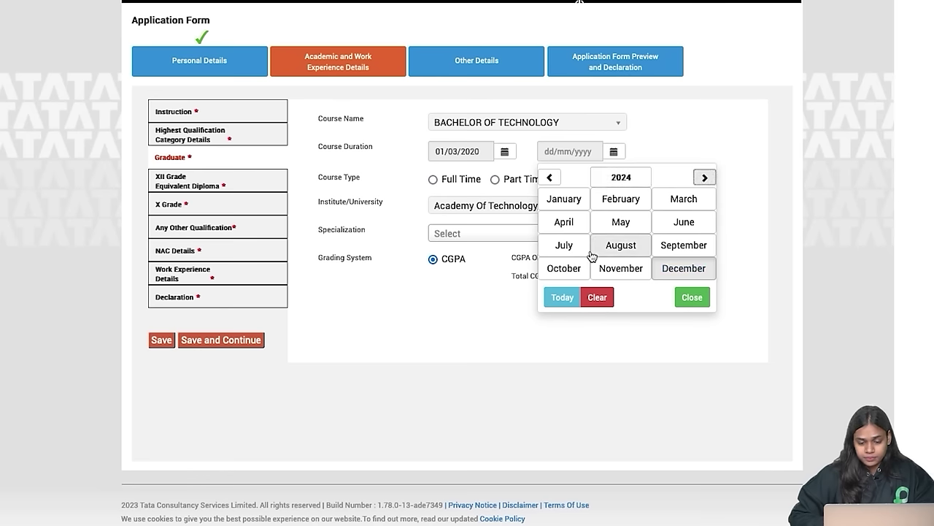
{"action": "left_click", "coordinate": [573, 226]}
{"action": "left_click", "coordinate": [573, 211]}
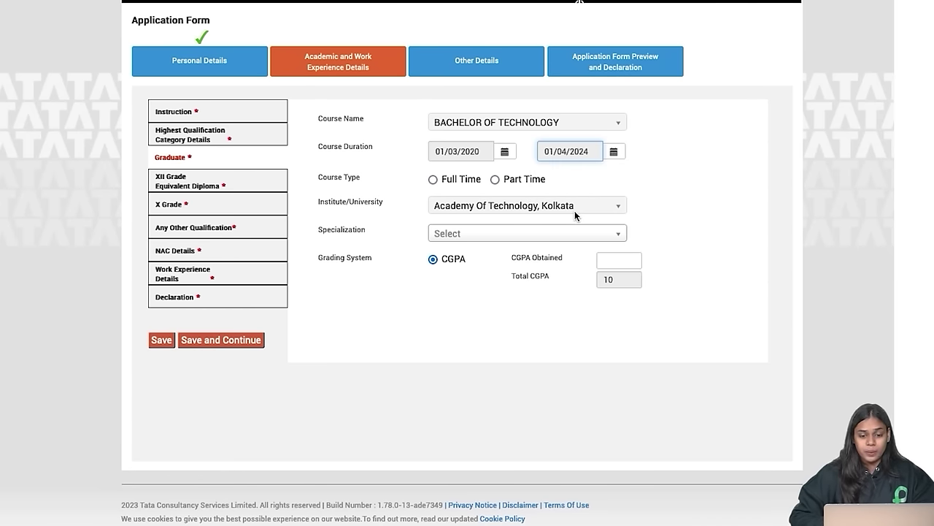
{"action": "left_click", "coordinate": [433, 180]}
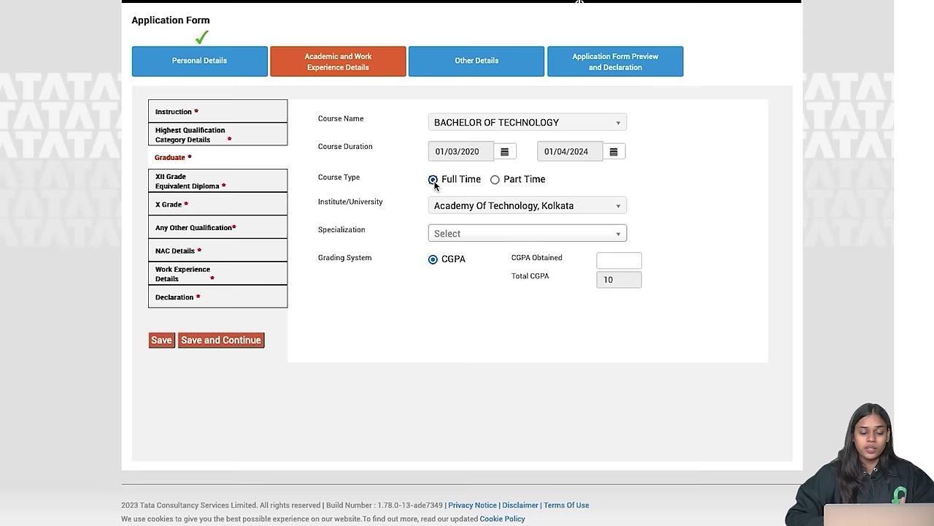
Step: Search 'computer sci' in the Specialization list and choose COMPUTER SCIENCE
{"action": "left_click", "coordinate": [468, 235]}
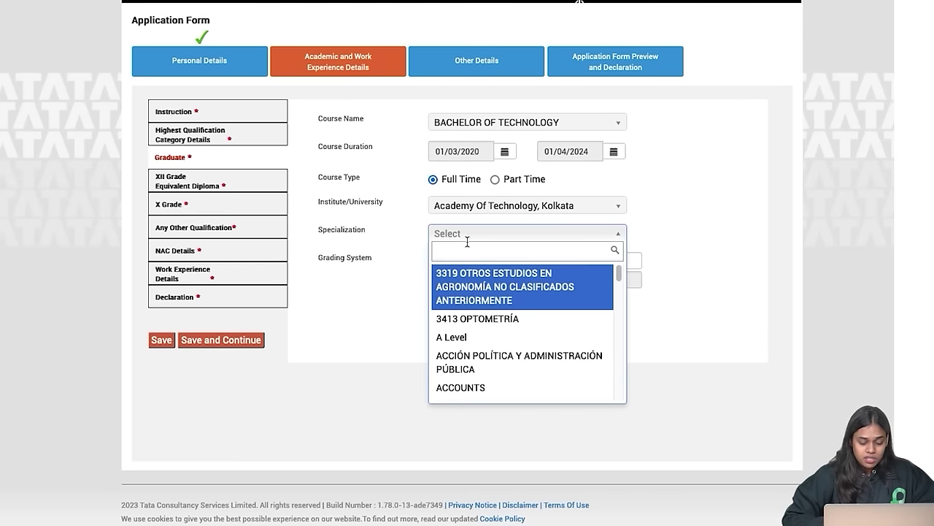
{"action": "type", "text": "engi"}
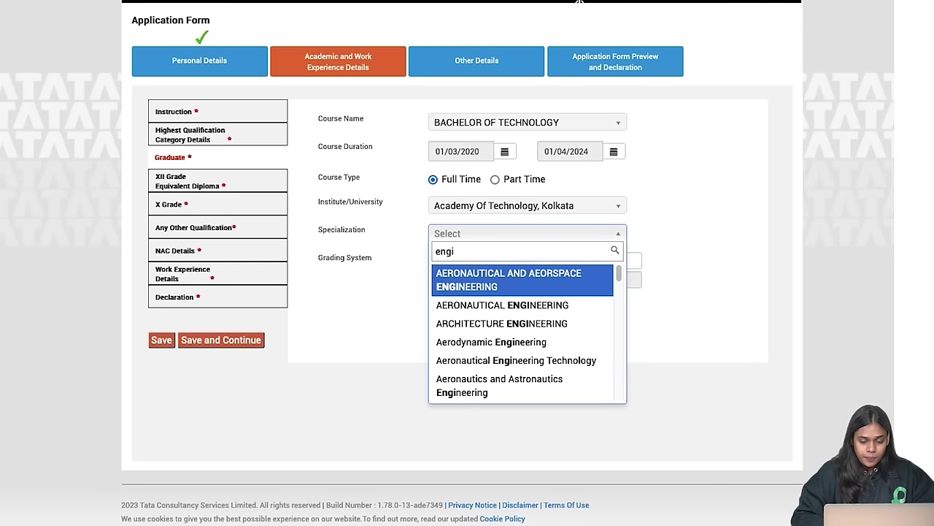
{"action": "key", "text": "BackSpace"}
{"action": "key", "text": "BackSpace"}
{"action": "key", "text": "BackSpace"}
{"action": "key", "text": "BackSpace"}
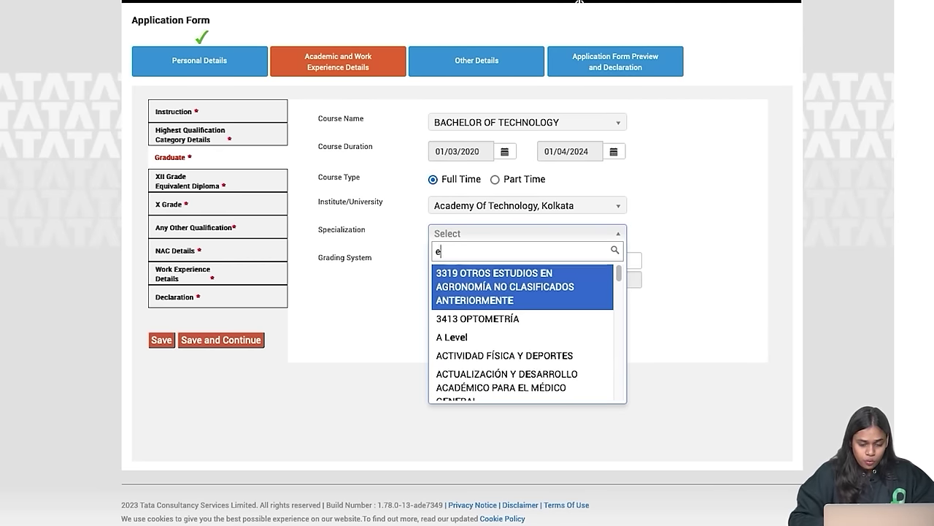
{"action": "type", "text": "computer"}
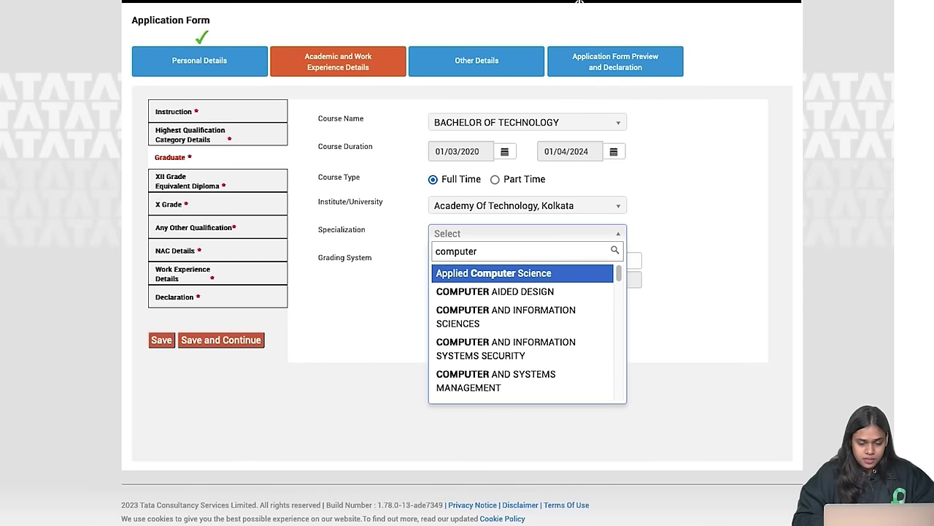
{"action": "type", "text": " sci"}
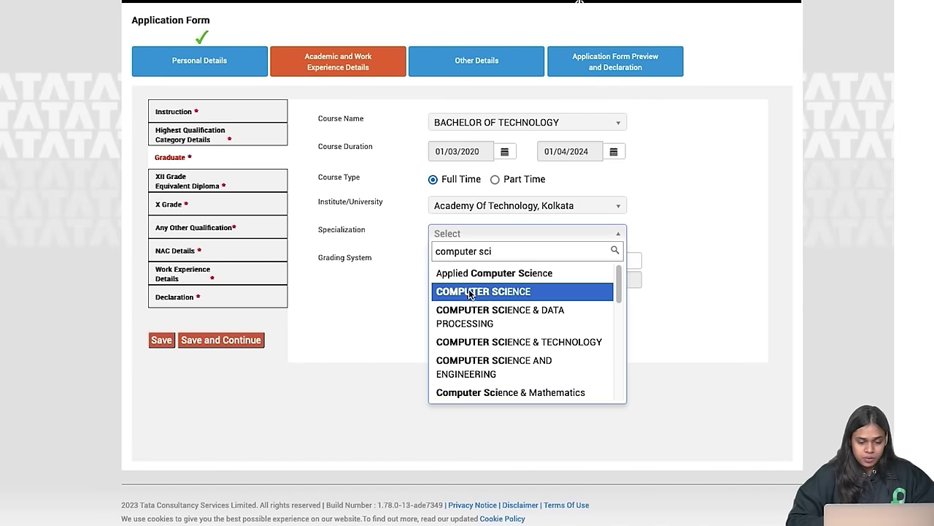
{"action": "left_click", "coordinate": [470, 293]}
{"action": "left_click", "coordinate": [610, 260]}
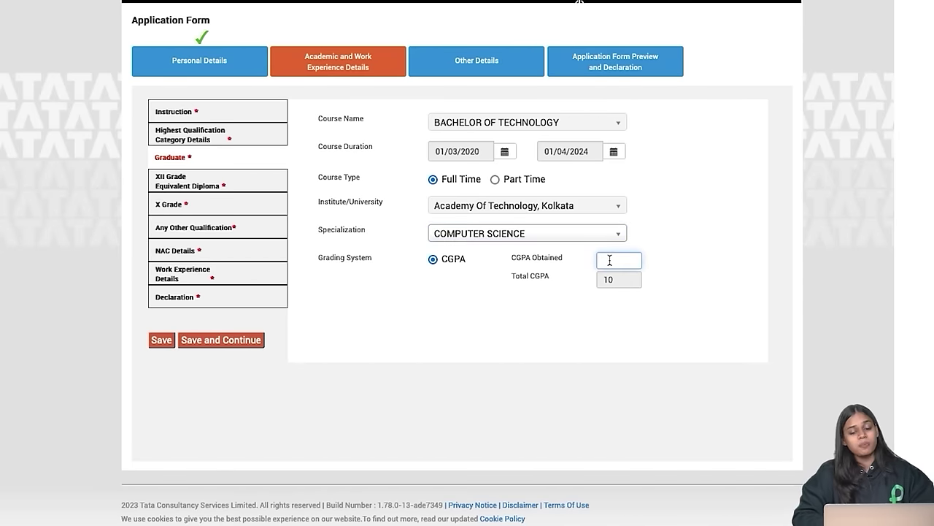